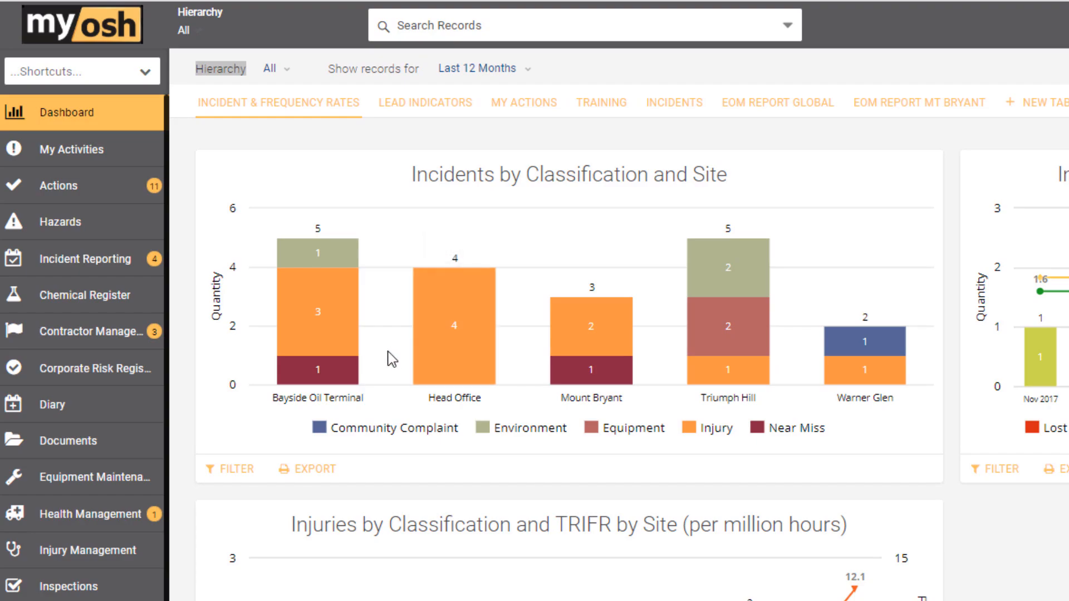
- Review the Company, Division, Department and Site hierarchy options, and filter the dashboard to the Mount Bryant site
mouse_move(317, 341)
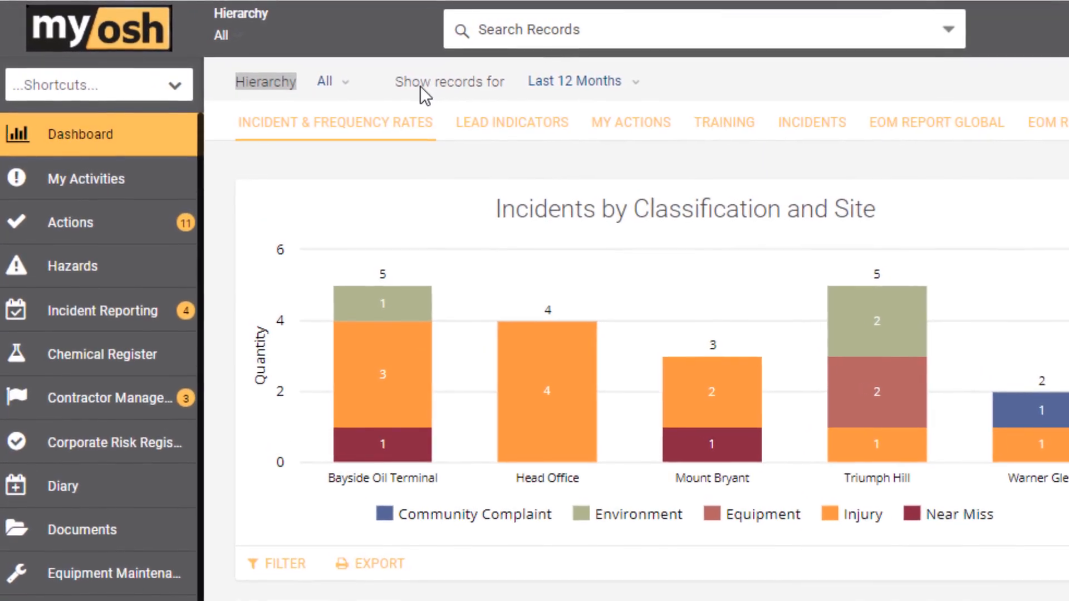
left_click(345, 88)
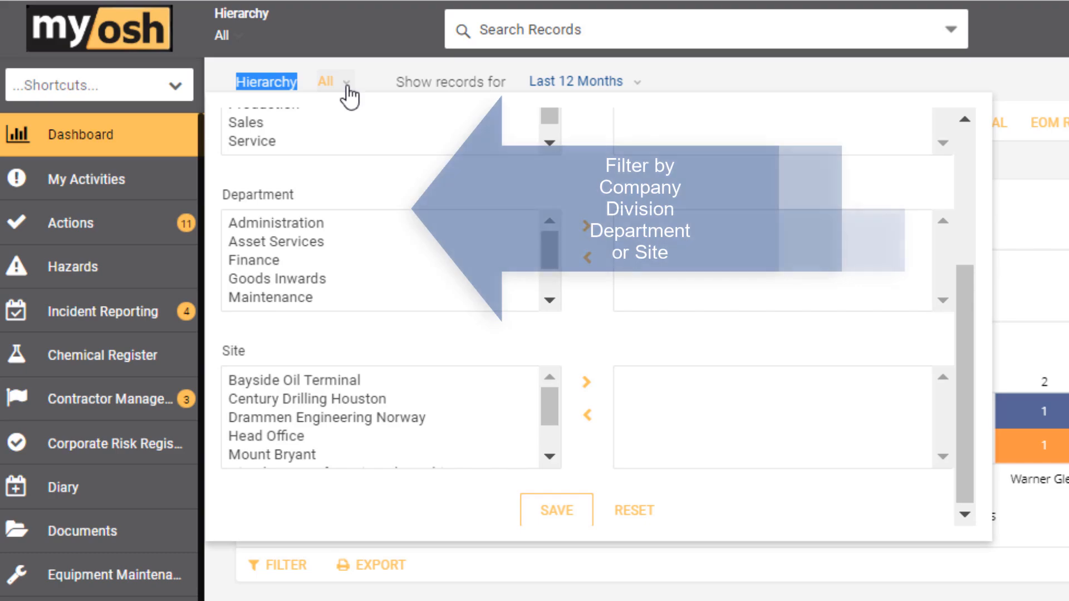
scroll(349, 165, "up", 5)
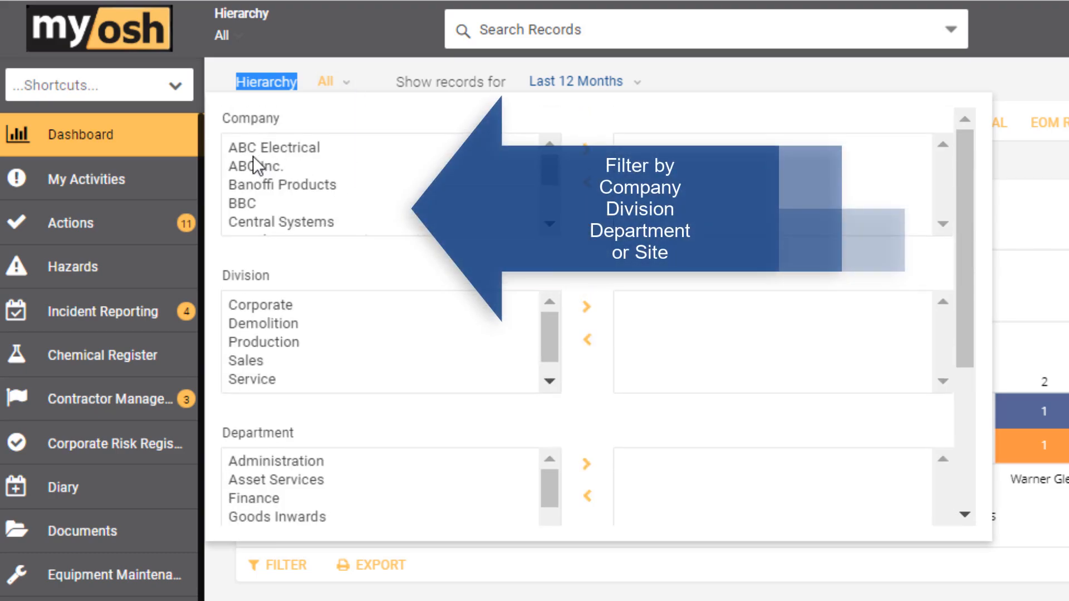
scroll(327, 208, "down", 5)
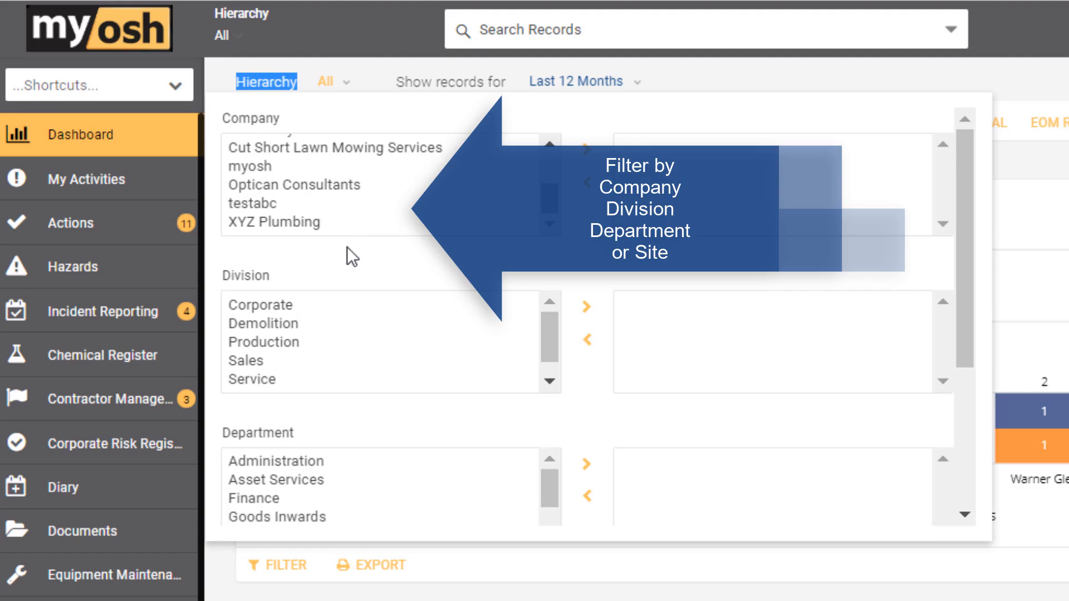
scroll(493, 341, "down", 2)
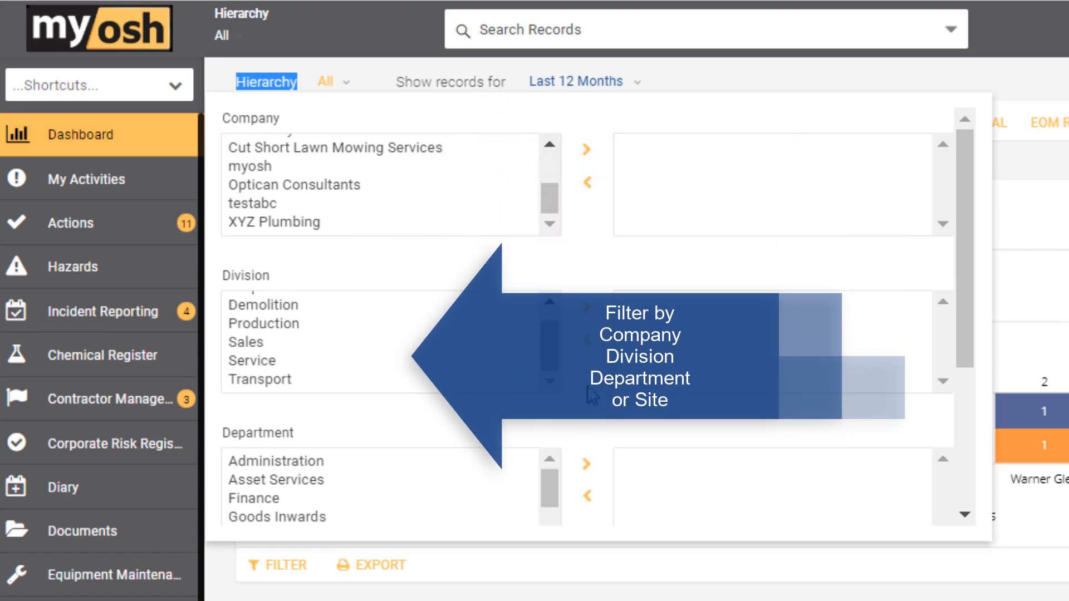
scroll(593, 396, "down", 3)
scroll(591, 396, "down", 1)
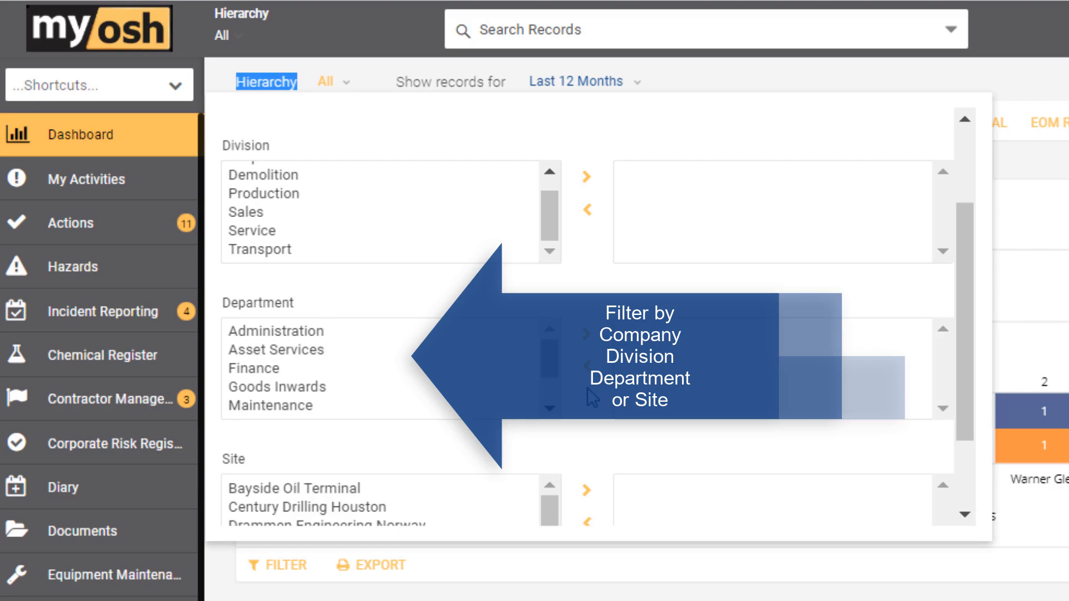
scroll(593, 396, "down", 3)
left_click(272, 453)
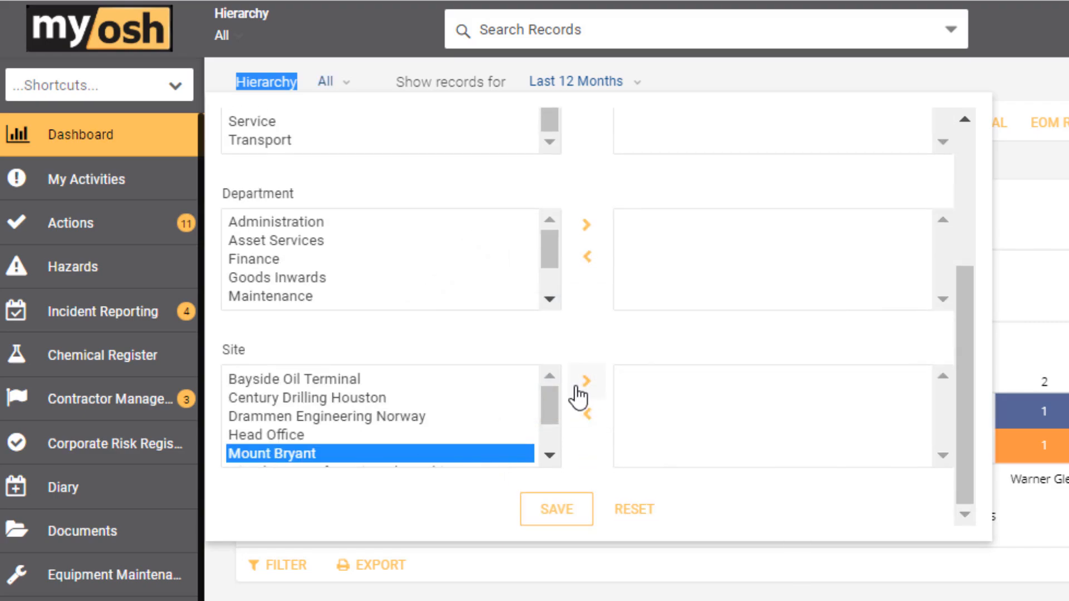
left_click(577, 392)
left_click(556, 508)
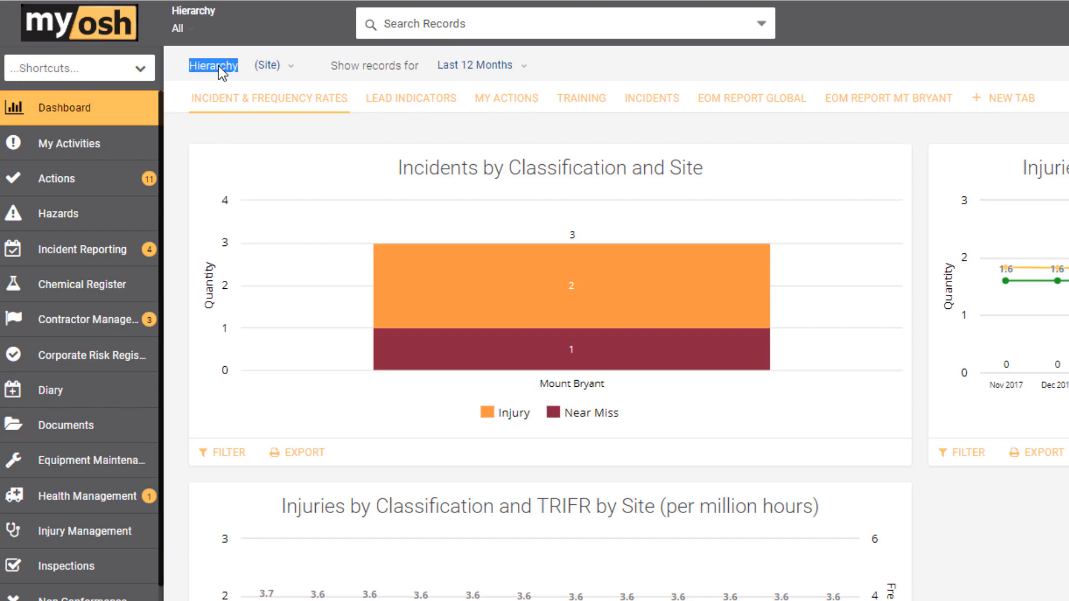
- Reset the dashboard's hierarchy filter to include records from all sites
left_click(291, 67)
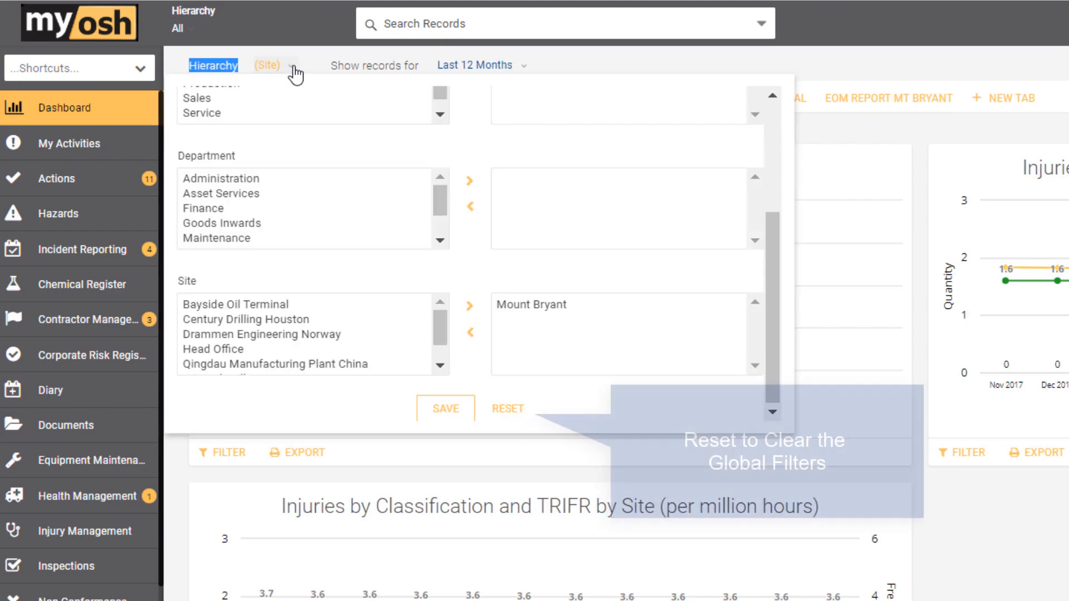
left_click(507, 411)
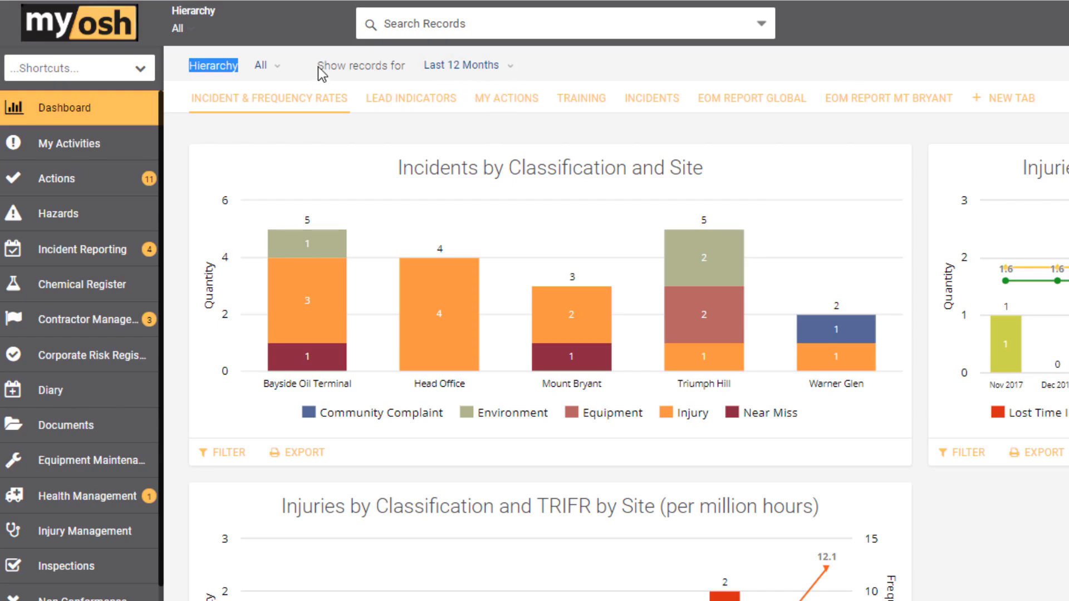
left_click_drag(318, 67, 406, 68)
left_click(407, 68)
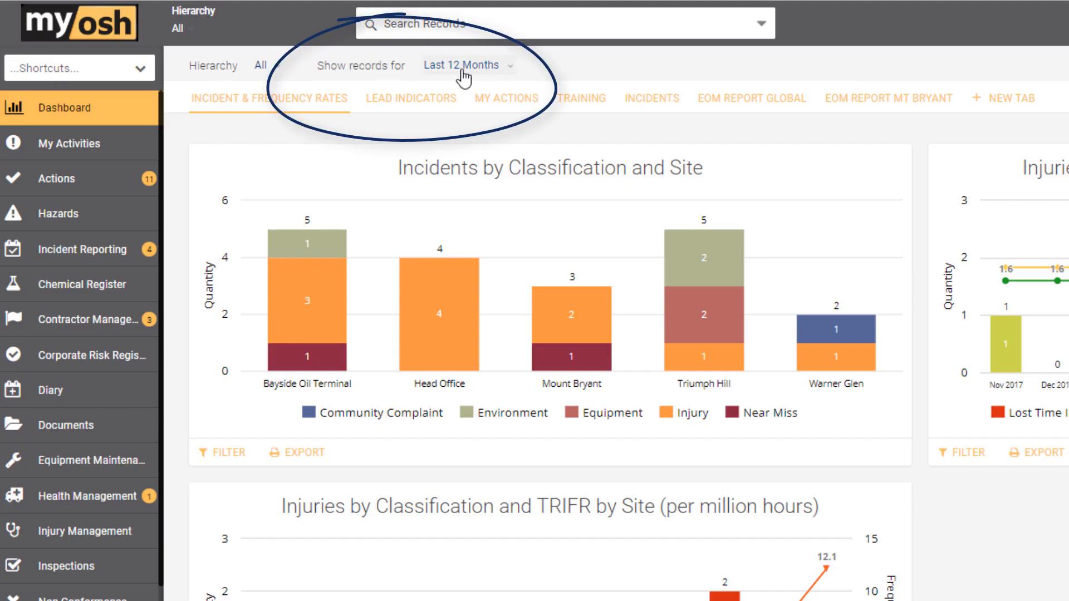
- Set the quick date range of the dashboard's date filter to Previous Month
left_click(511, 68)
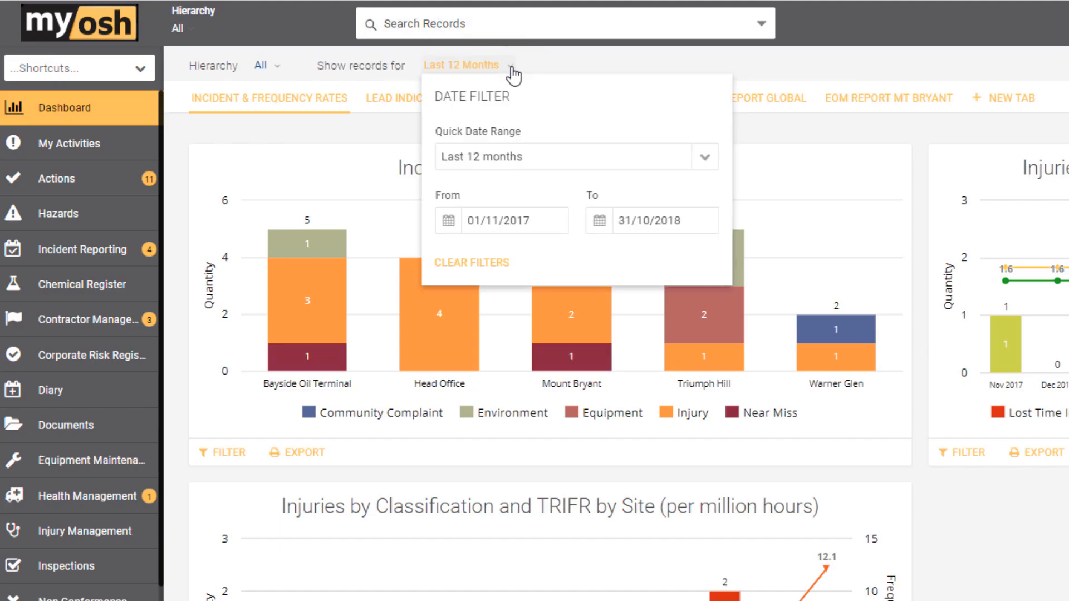
left_click(705, 162)
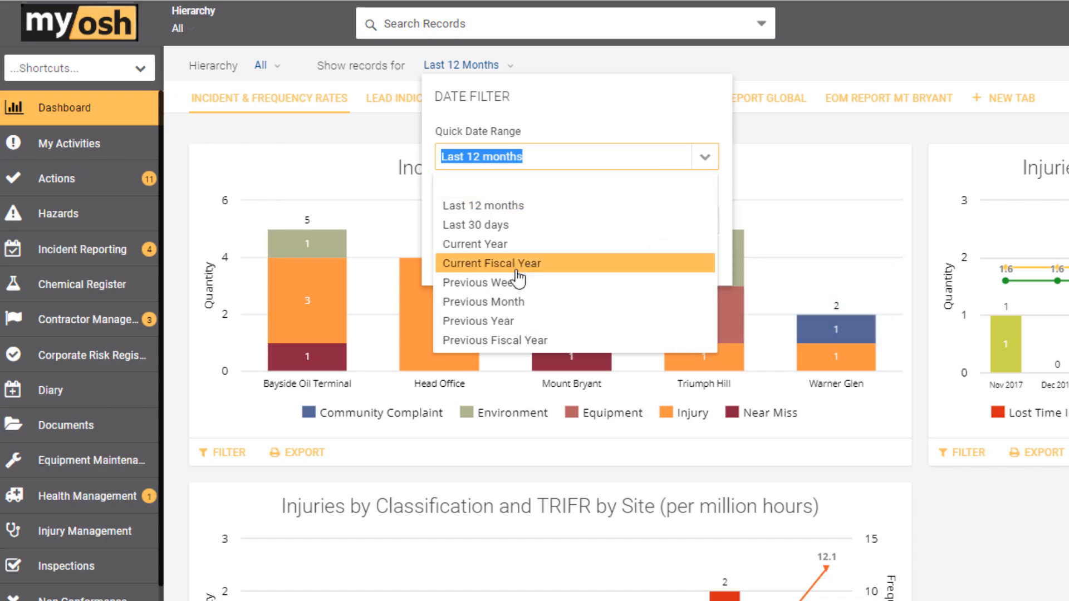
left_click(508, 303)
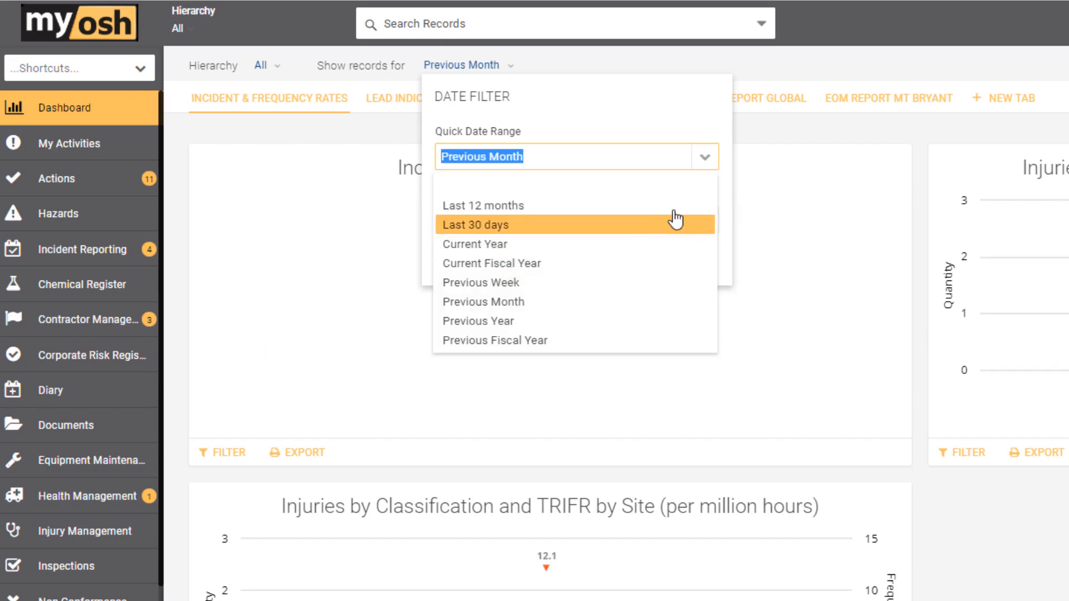
left_click(723, 190)
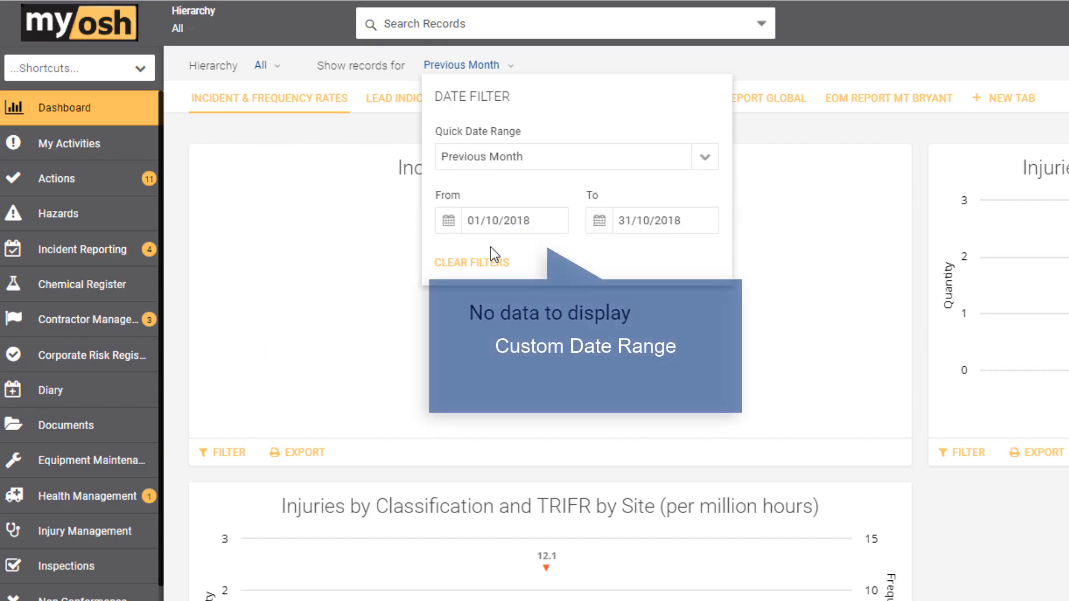
- Set the start date of the dashboard's date filter to 01/05/2018 for a custom date range
left_click(448, 221)
left_click(463, 255)
left_click(463, 255)
left_click(463, 255)
left_click(463, 255)
left_click(463, 255)
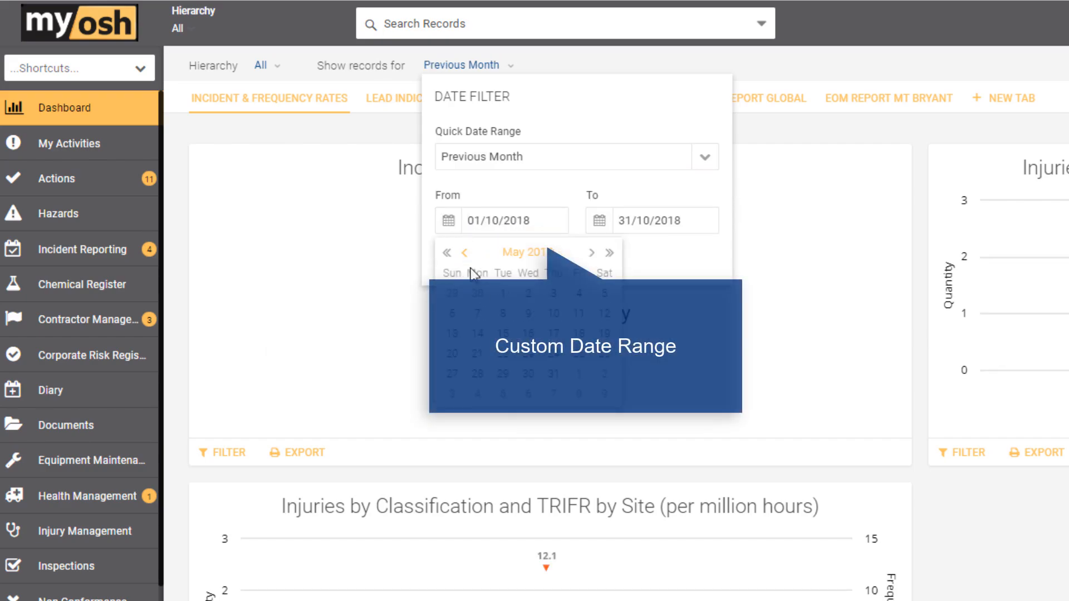
left_click(504, 298)
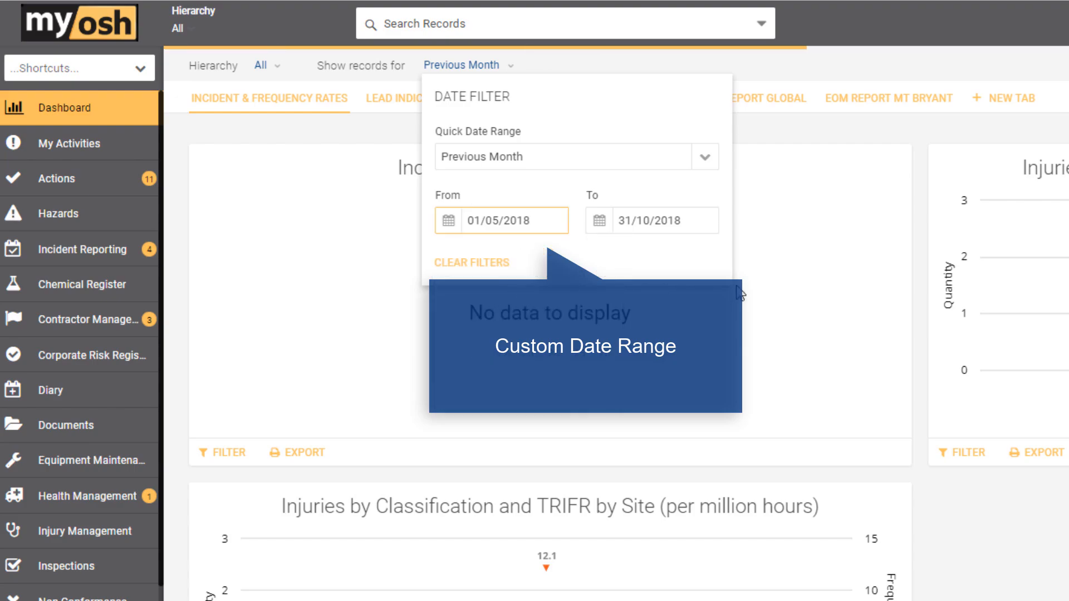
left_click(770, 186)
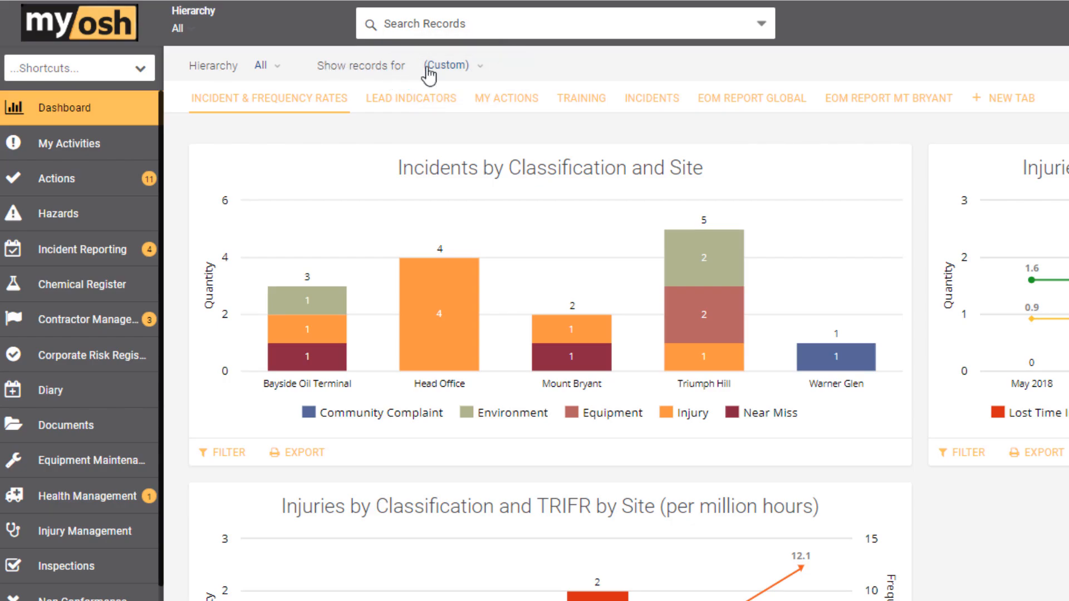
- Clear the dashboard's custom date filter
left_click(481, 66)
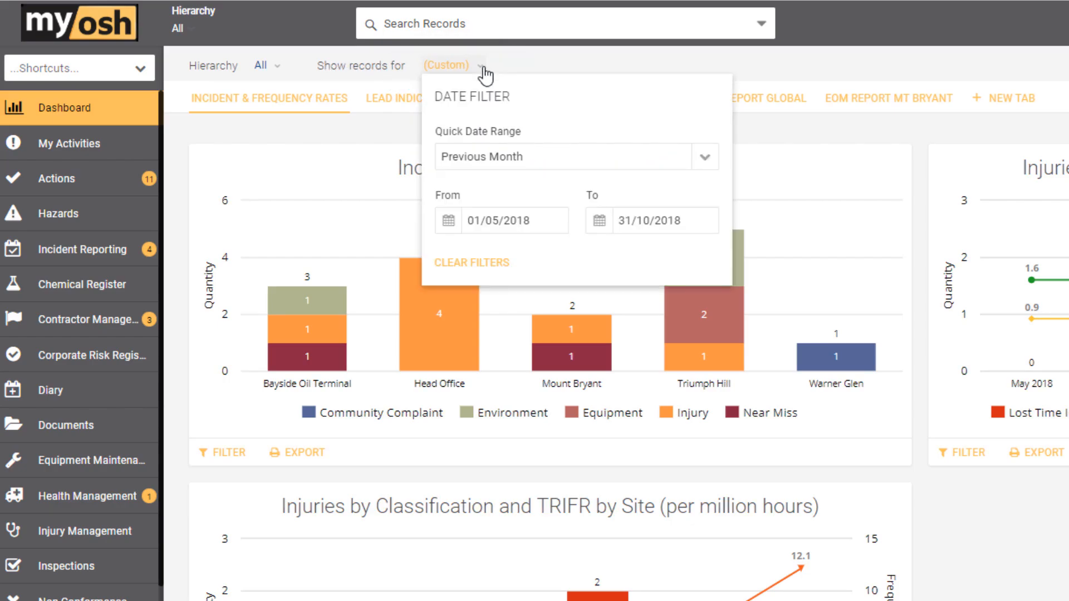
left_click(497, 266)
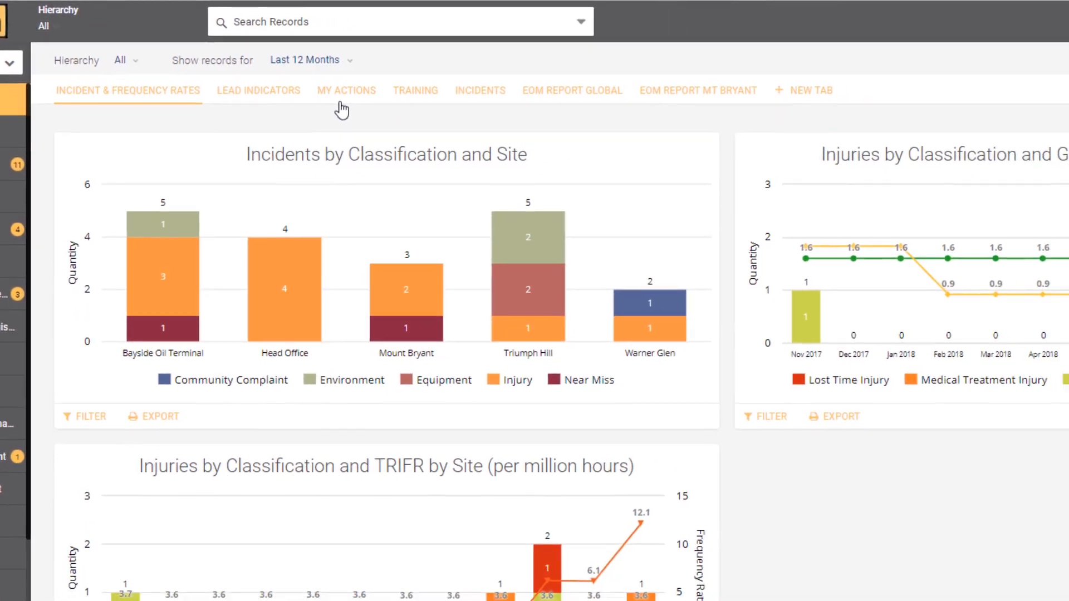
- View the My Actions and EOM Report Mt Bryant dashboards, and return to My Actions
left_click(424, 120)
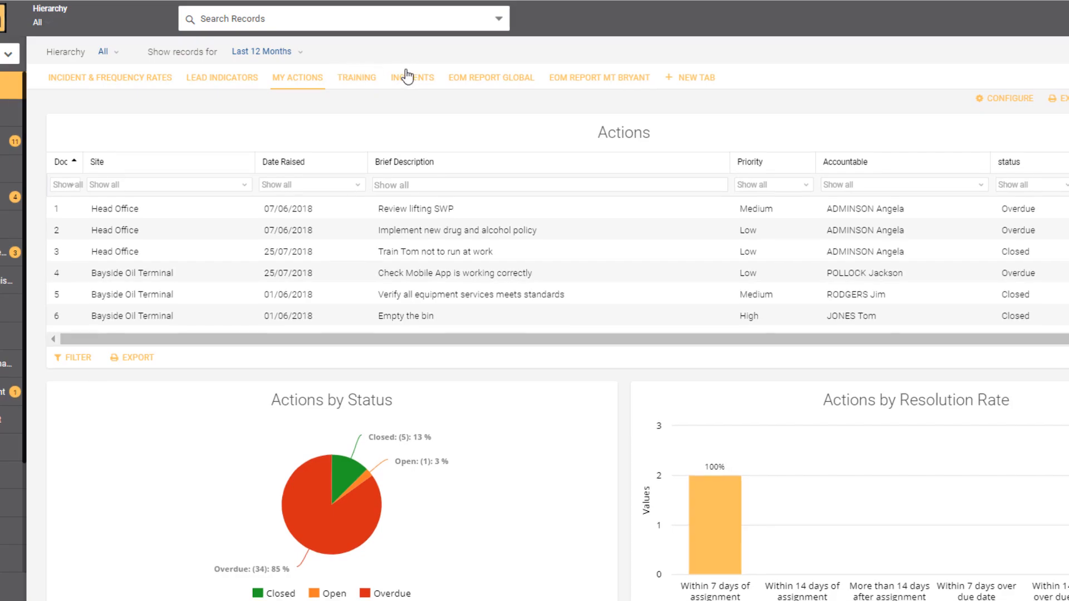
left_click(563, 85)
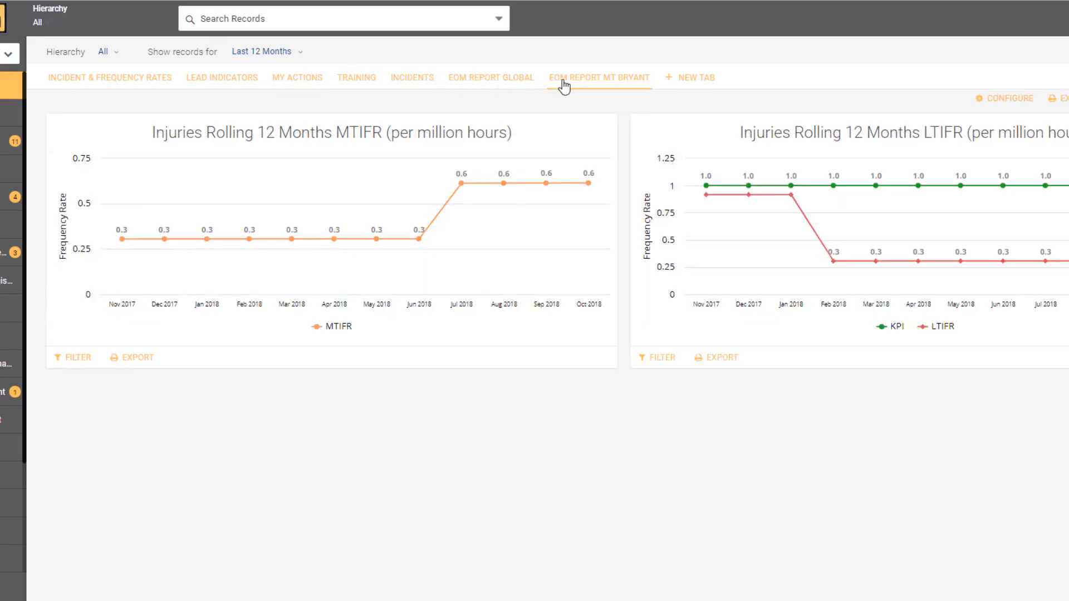
left_click(298, 81)
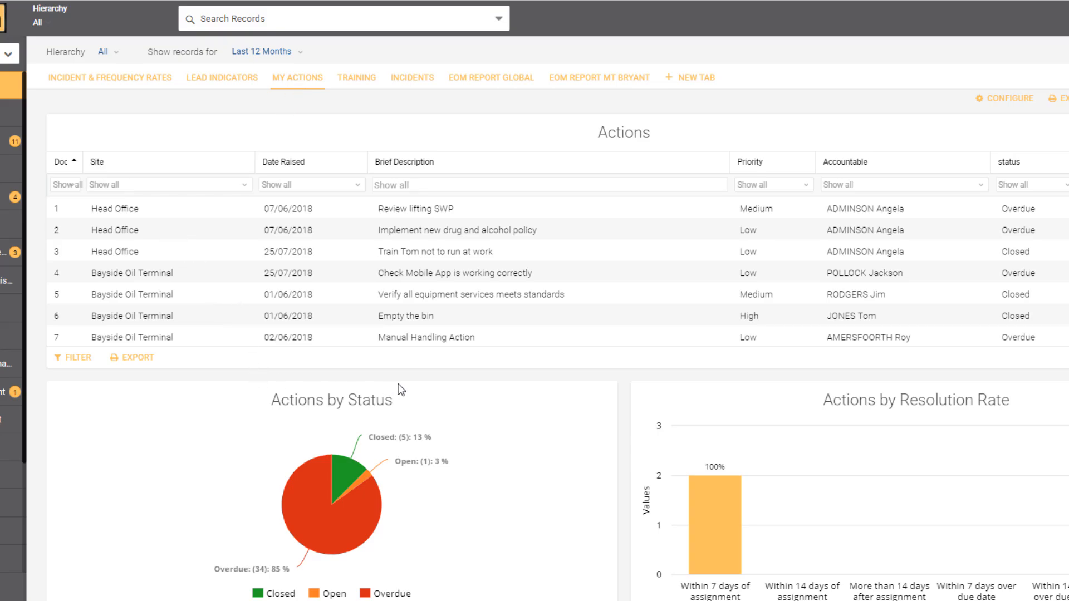
- Filter the Actions by Status chart to the Open and Overdue statuses and save the filter
scroll(398, 384, "down", 3)
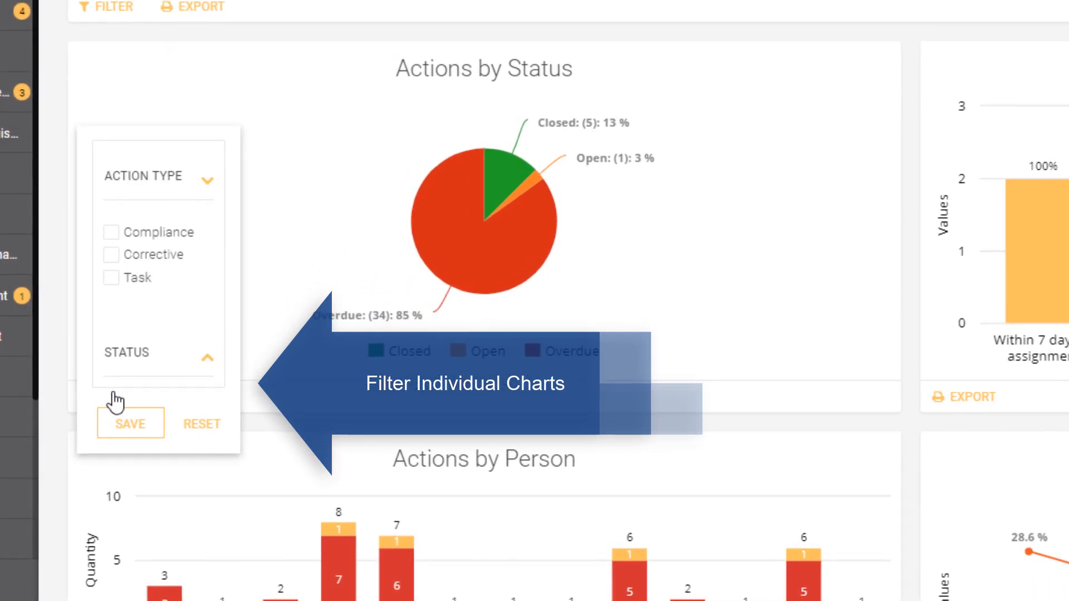
left_click(208, 361)
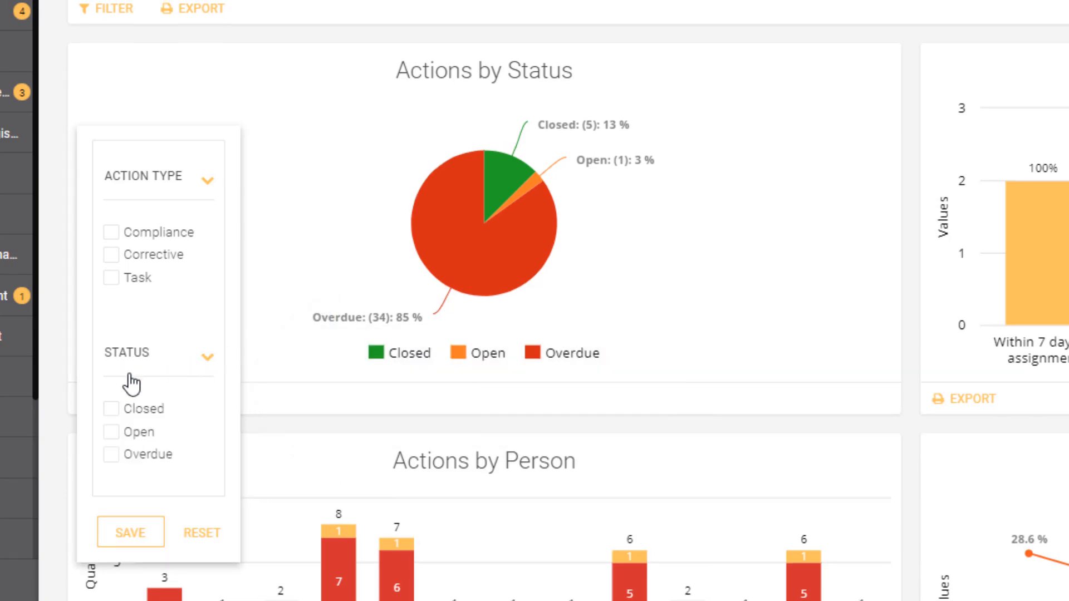
left_click(112, 432)
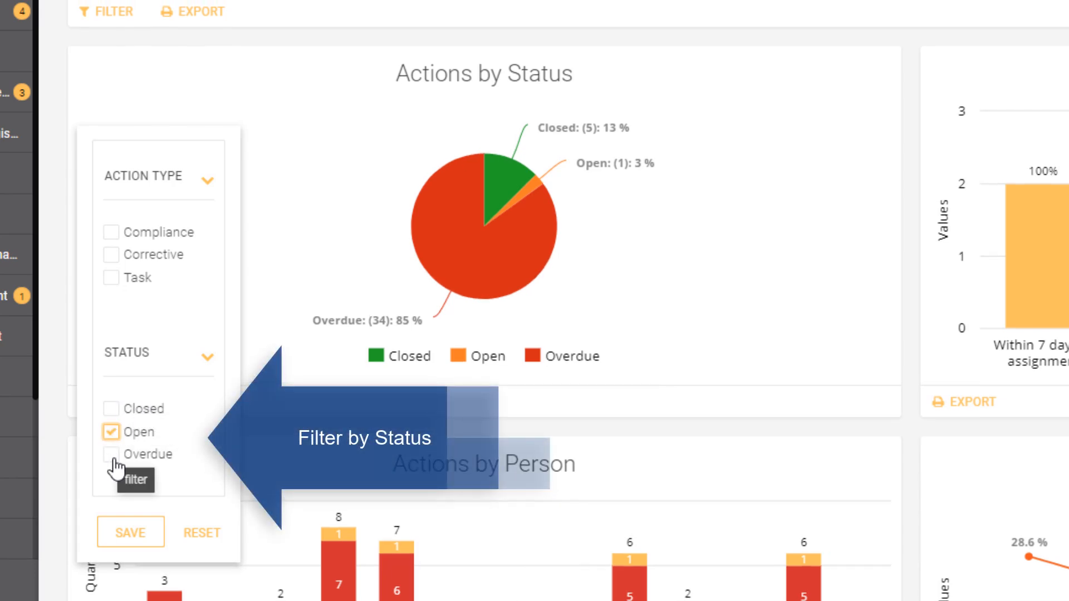
left_click(112, 454)
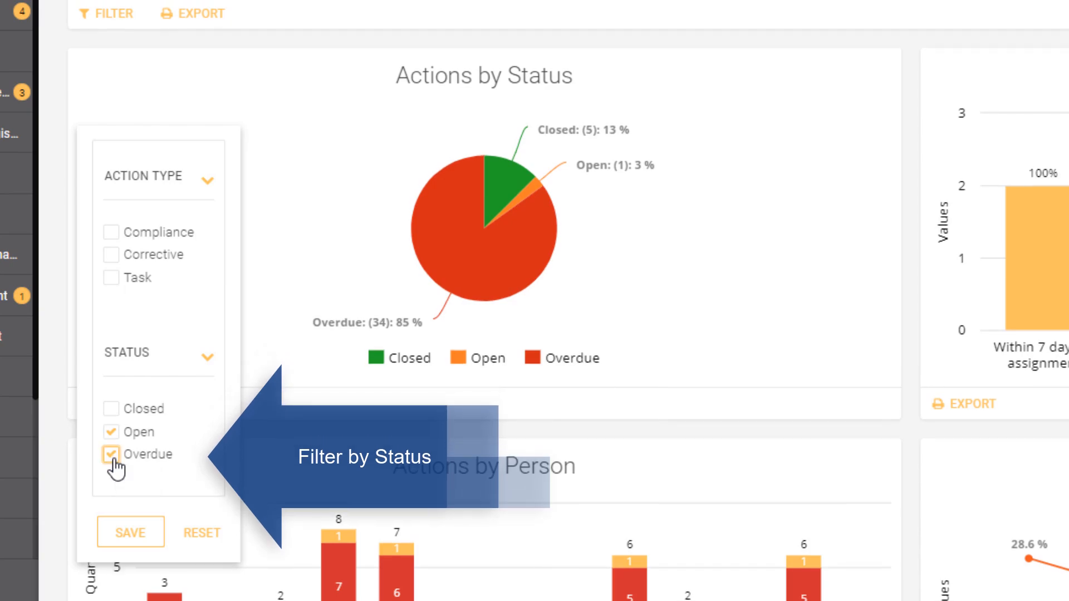
left_click(133, 534)
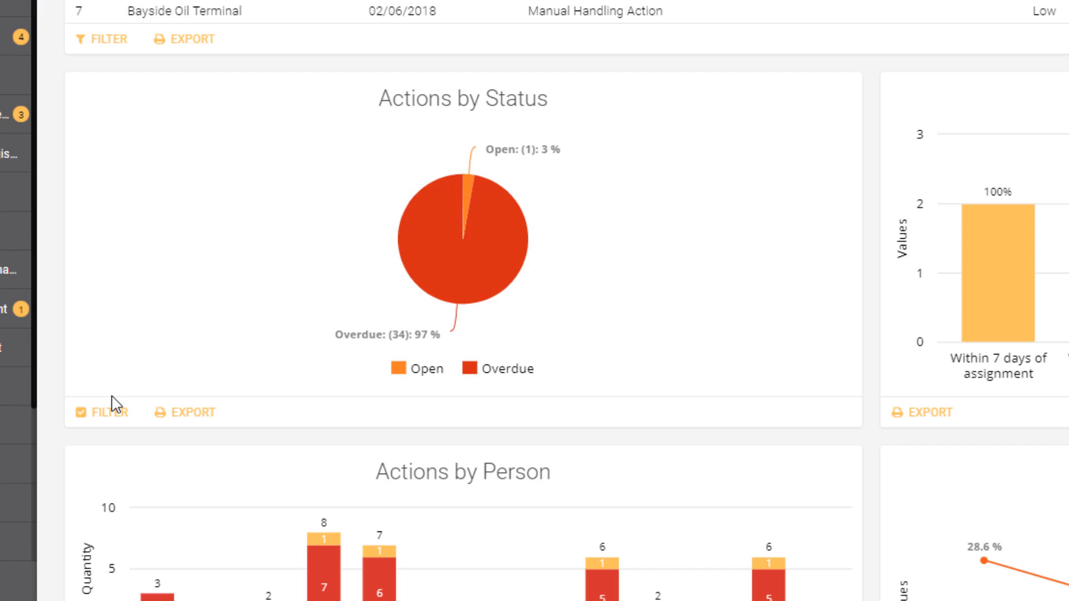
- Reset the status filter on the Actions by Status chart and save the cleared filter
left_click(85, 416)
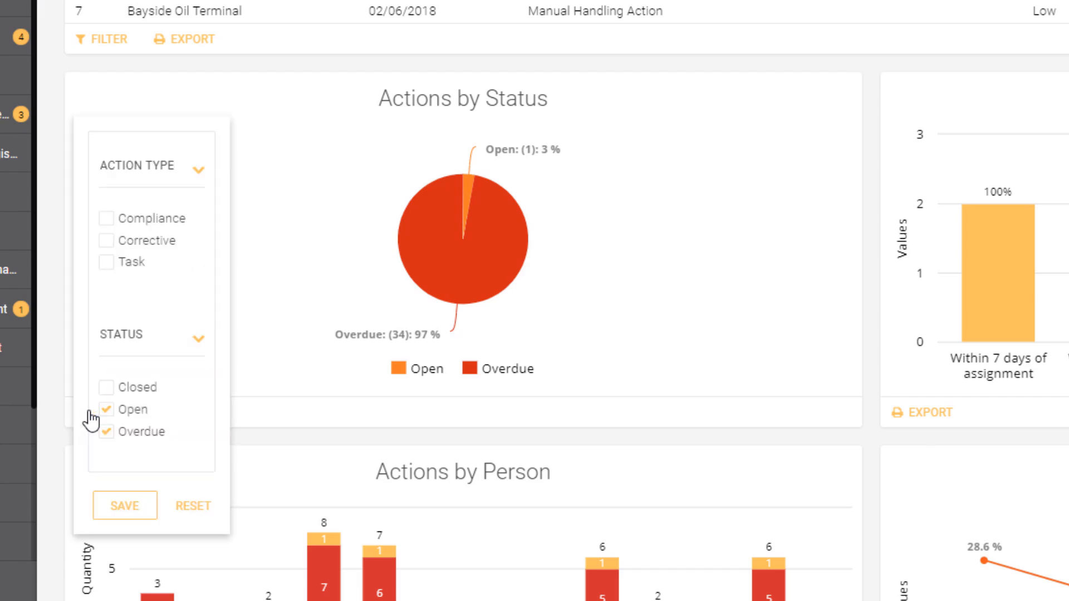
left_click(188, 507)
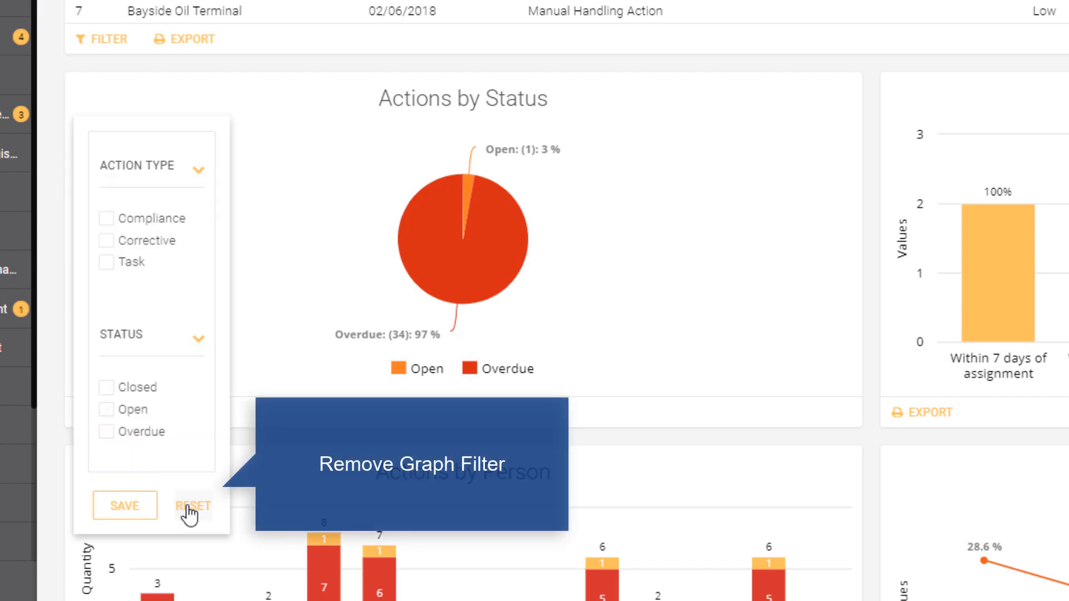
left_click(125, 512)
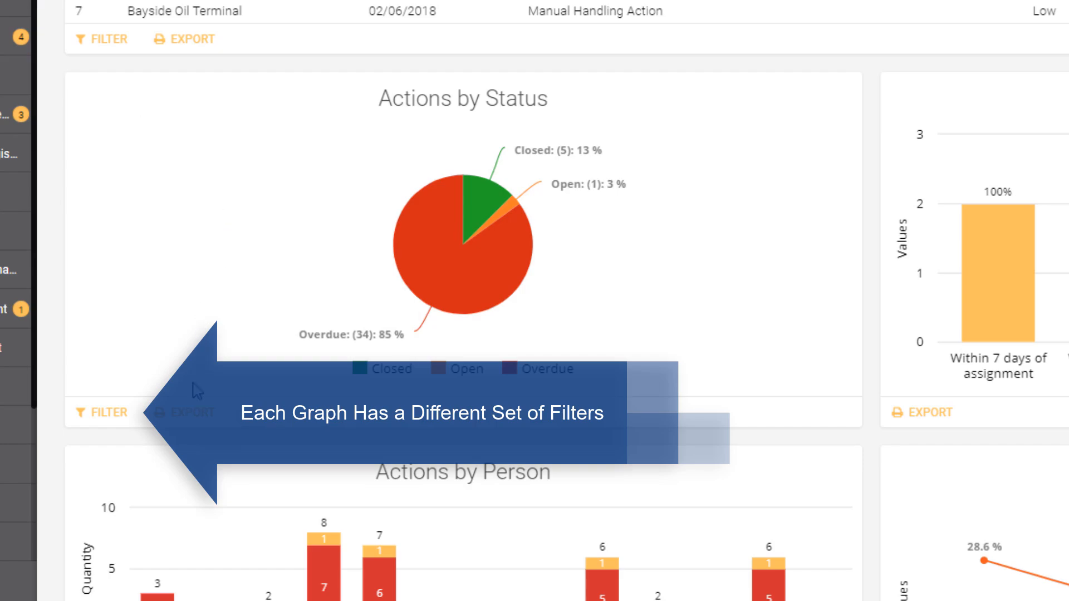
- Move the Brief Description column ahead of Site in the Actions table, and sort the table by it in ascending order
scroll(187, 424, "up", 4)
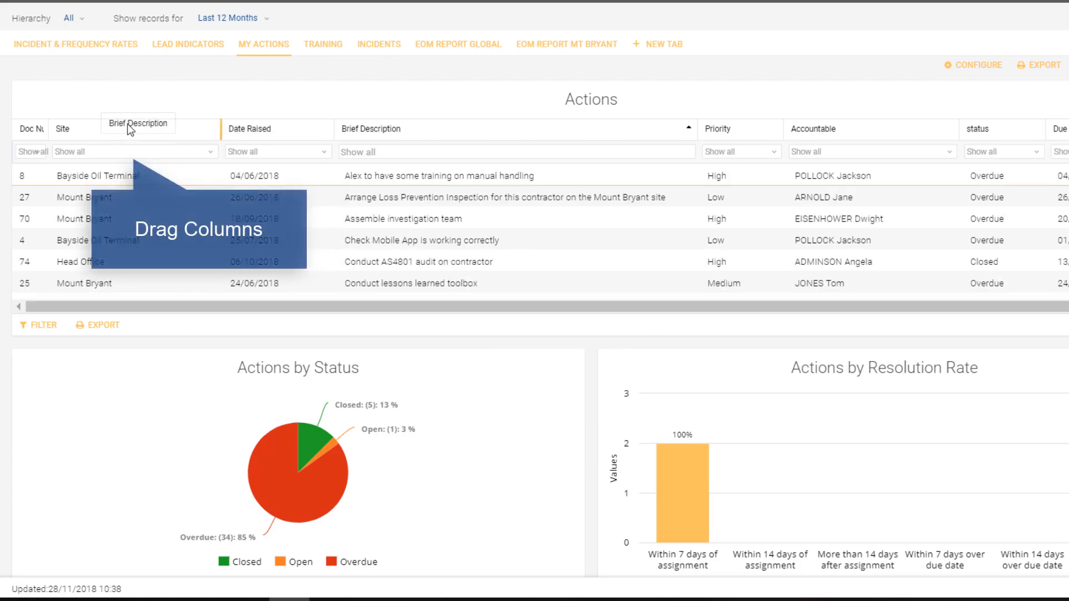
left_click_drag(142, 127, 85, 131)
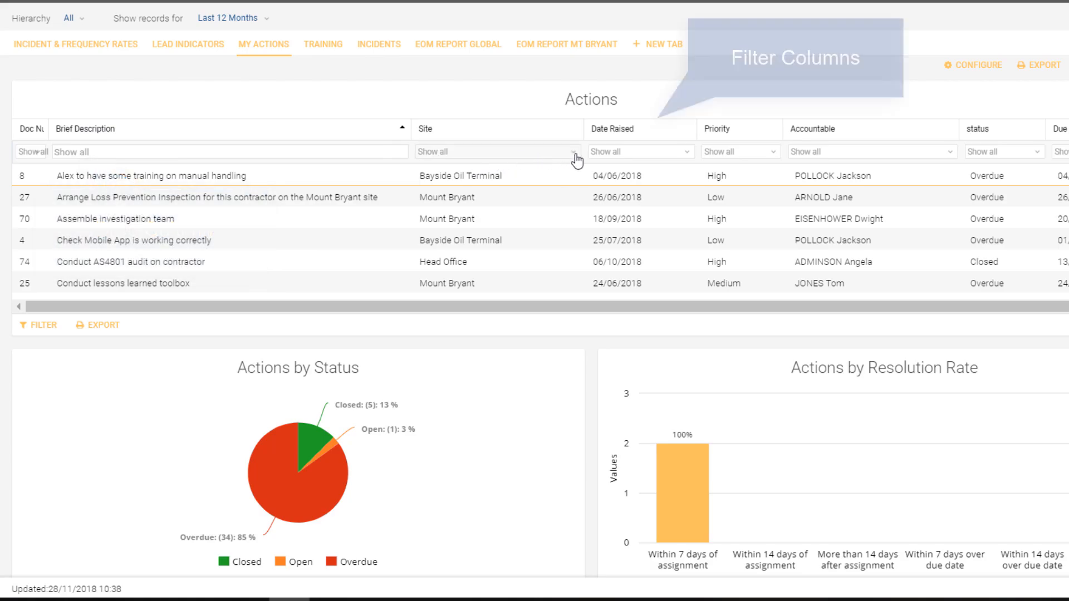
- View the date filter options of the Date Raised column in the Actions table and close them
left_click(688, 158)
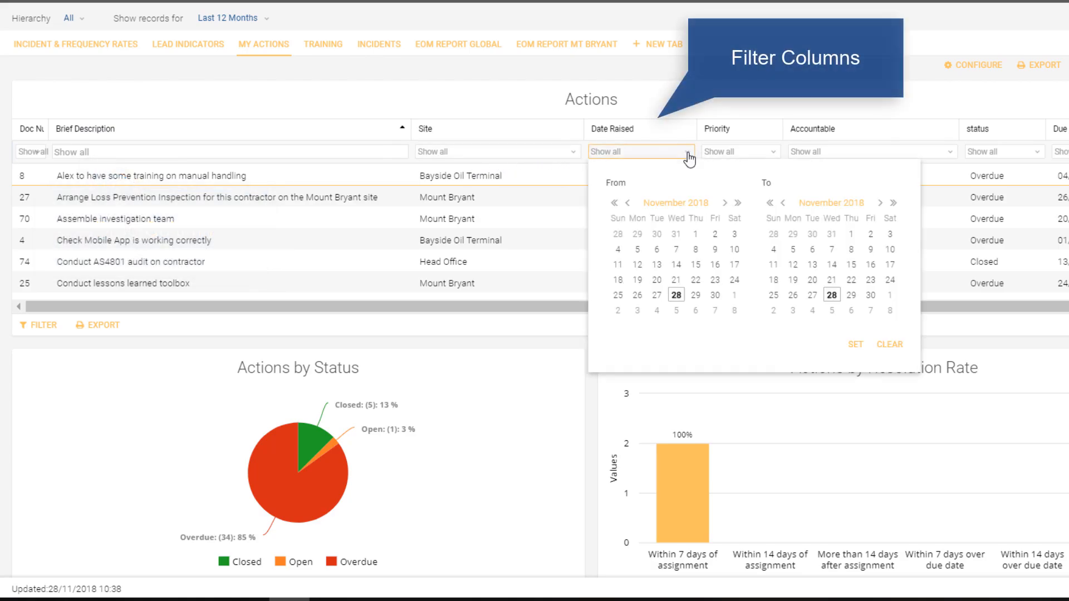
left_click(675, 158)
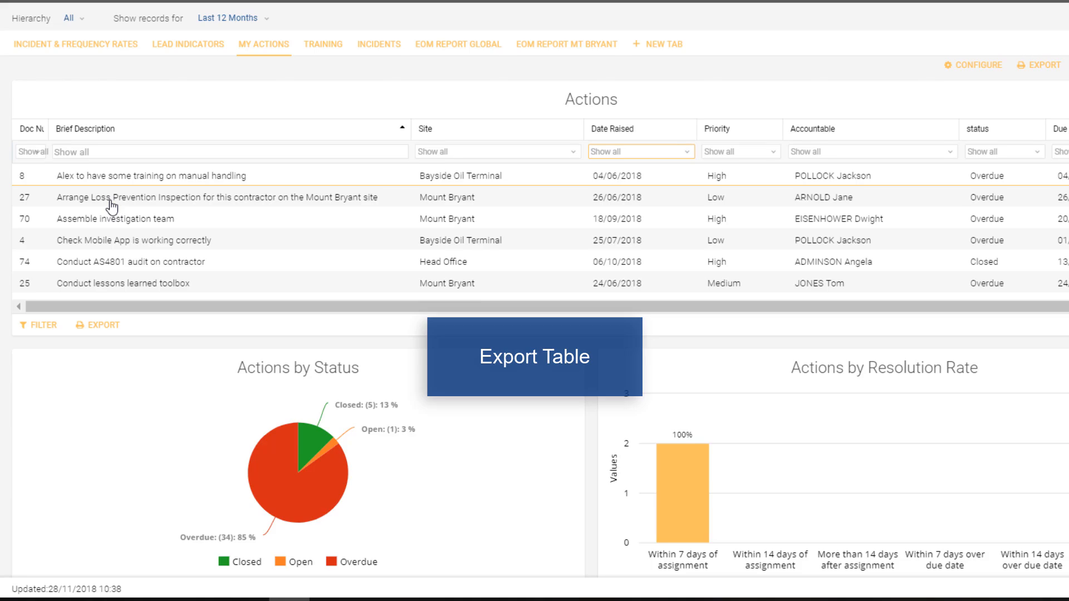
- Export the Actions table to Excel and open the downloaded Actions.xls file to look through its rows
left_click(1038, 65)
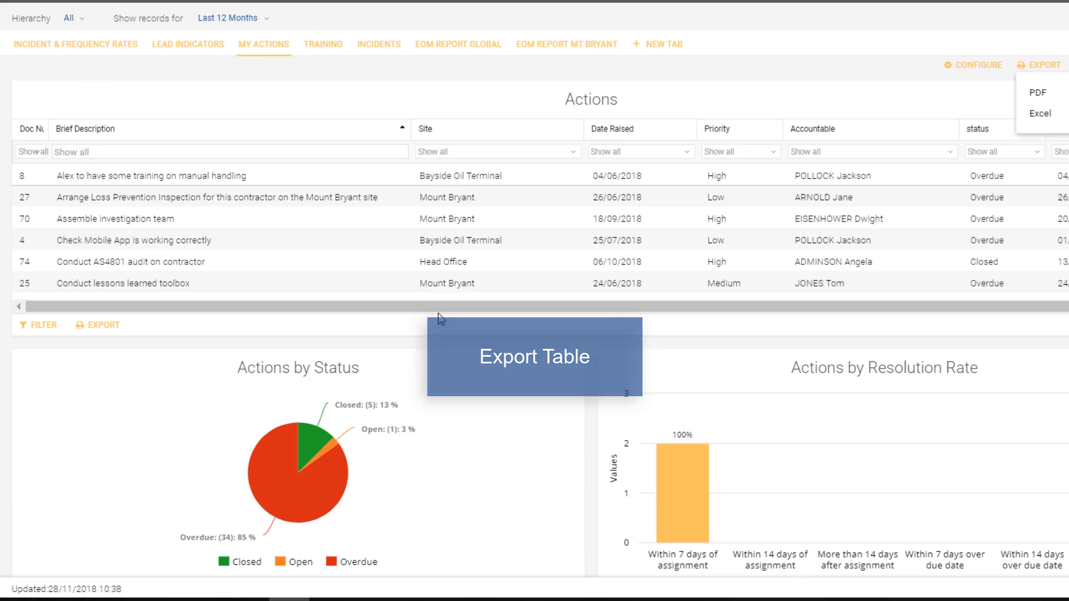
left_click(97, 333)
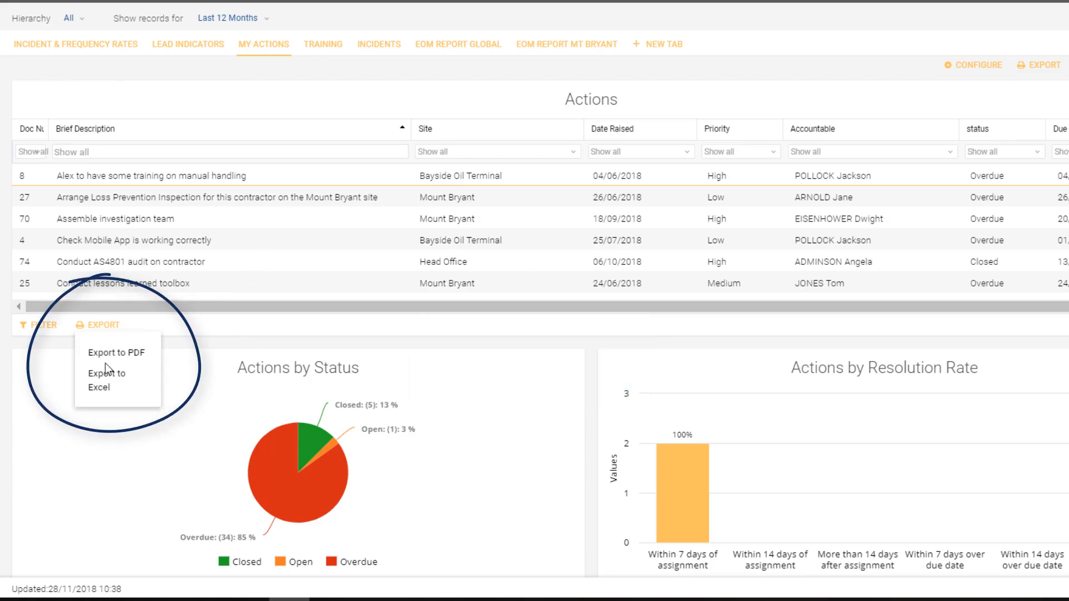
left_click(101, 380)
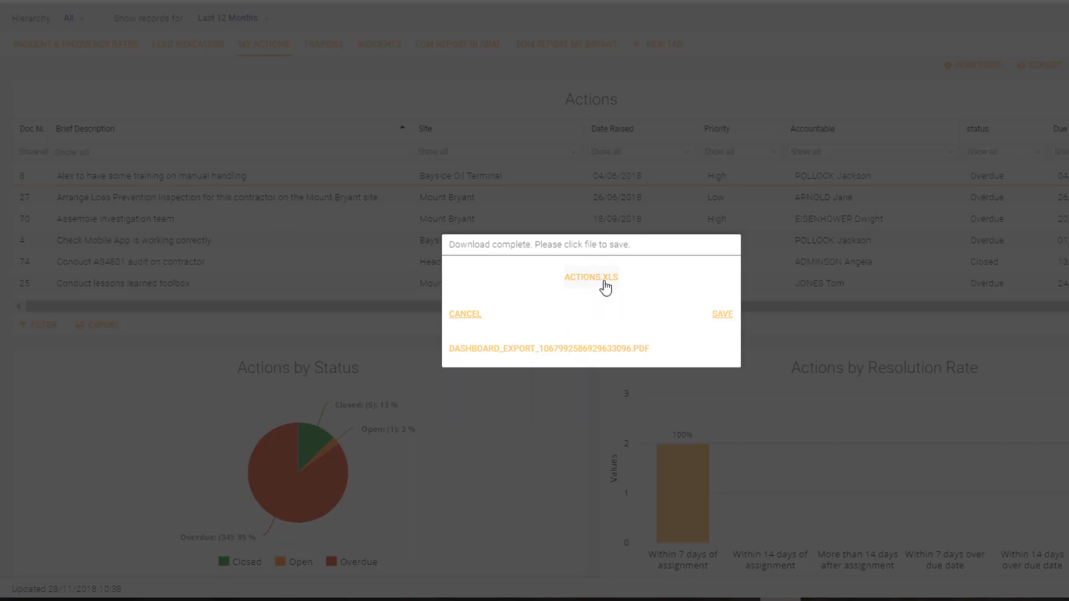
left_click(591, 277)
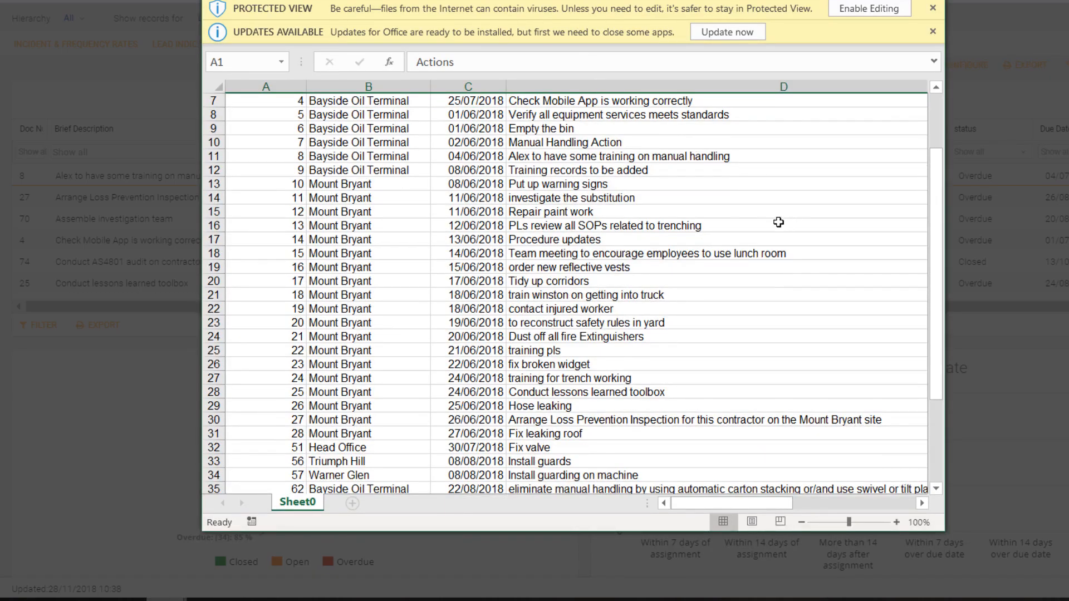
scroll(725, 261, "down", 6)
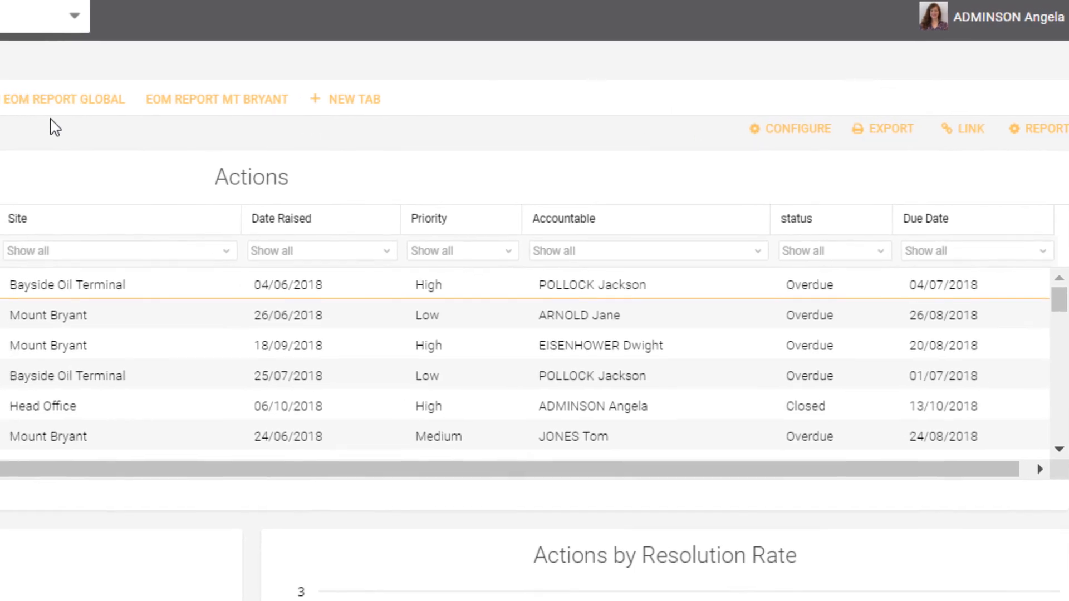
- Switch to the EOM Report Global tab and configure a dashboard link targeting EOM Report Global with the Previous Year date range
left_click(175, 115)
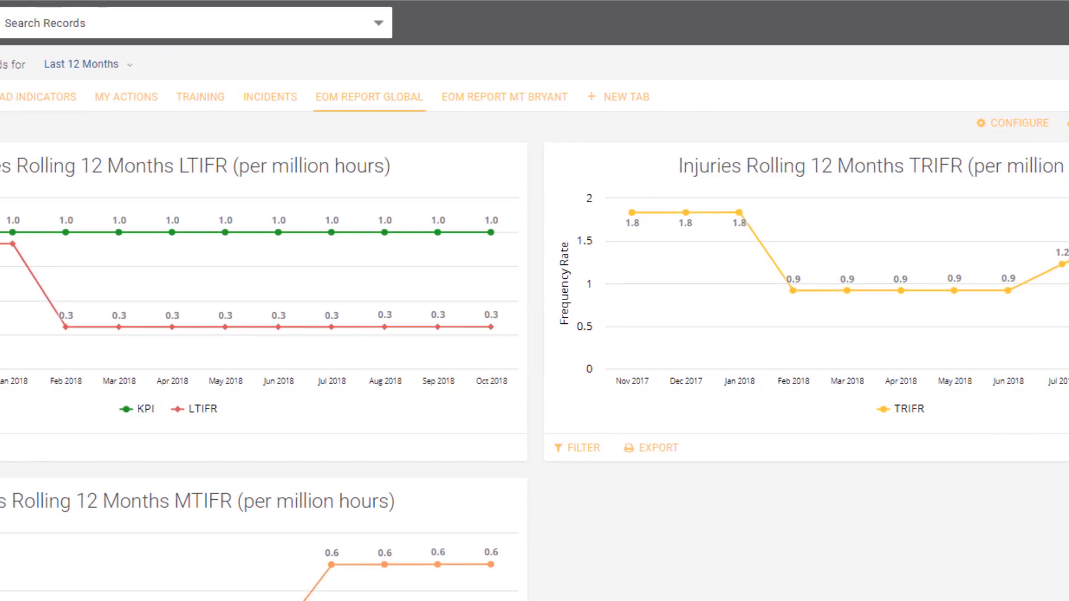
left_click(1040, 125)
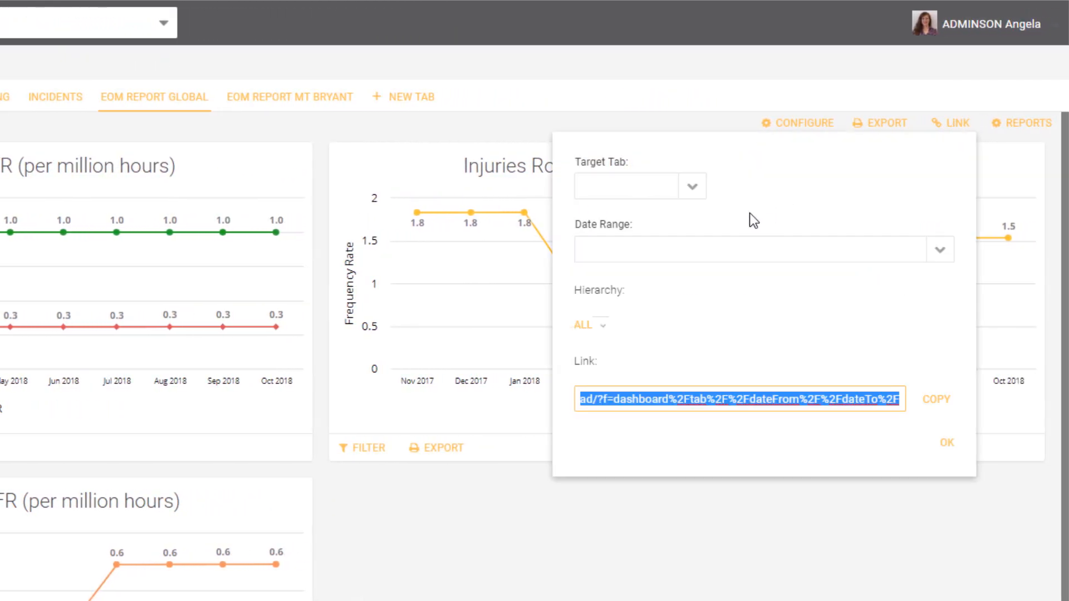
left_click(698, 190)
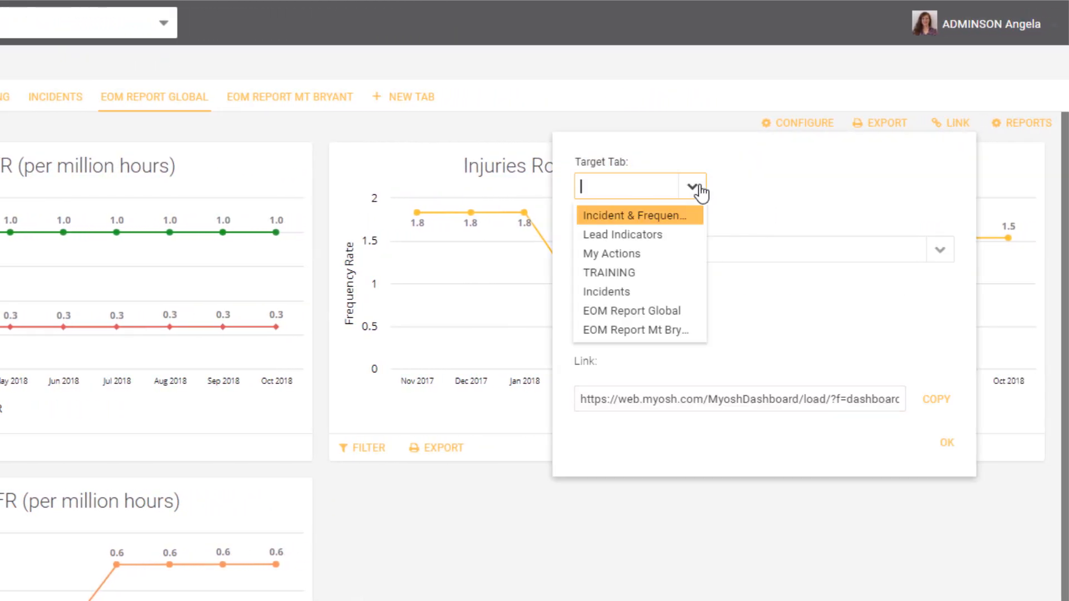
left_click(660, 314)
left_click(940, 250)
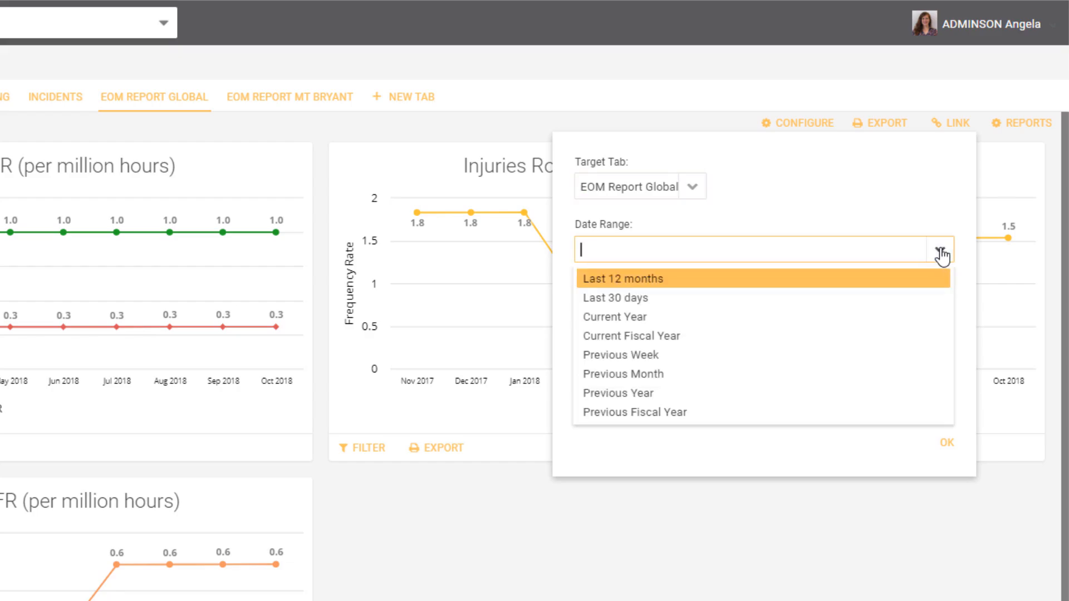
left_click(634, 394)
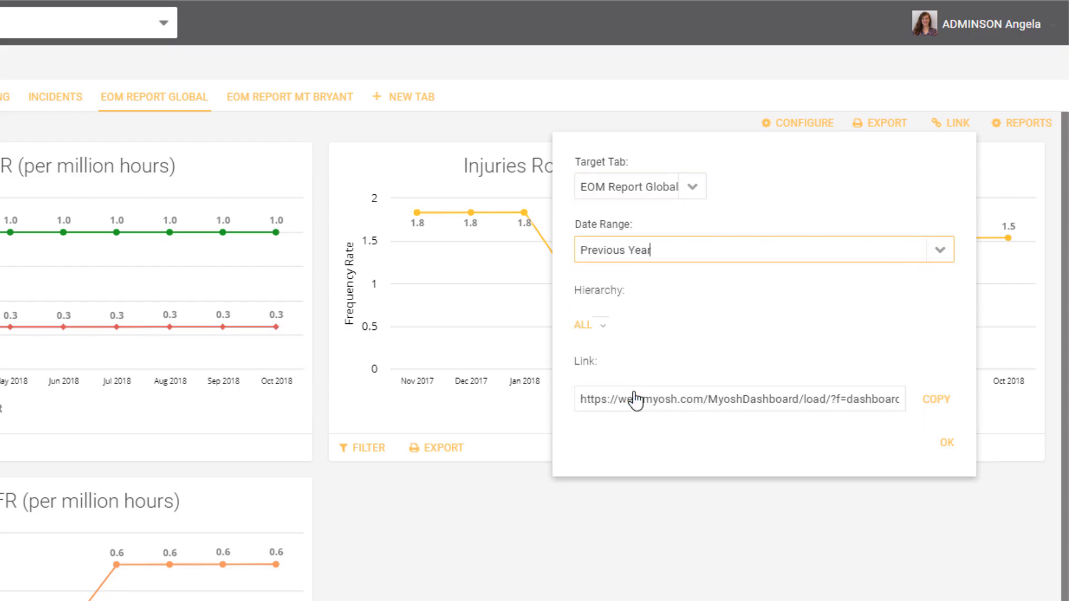
- View the link's hierarchy options, copy the report link, and close the link settings
left_click(600, 328)
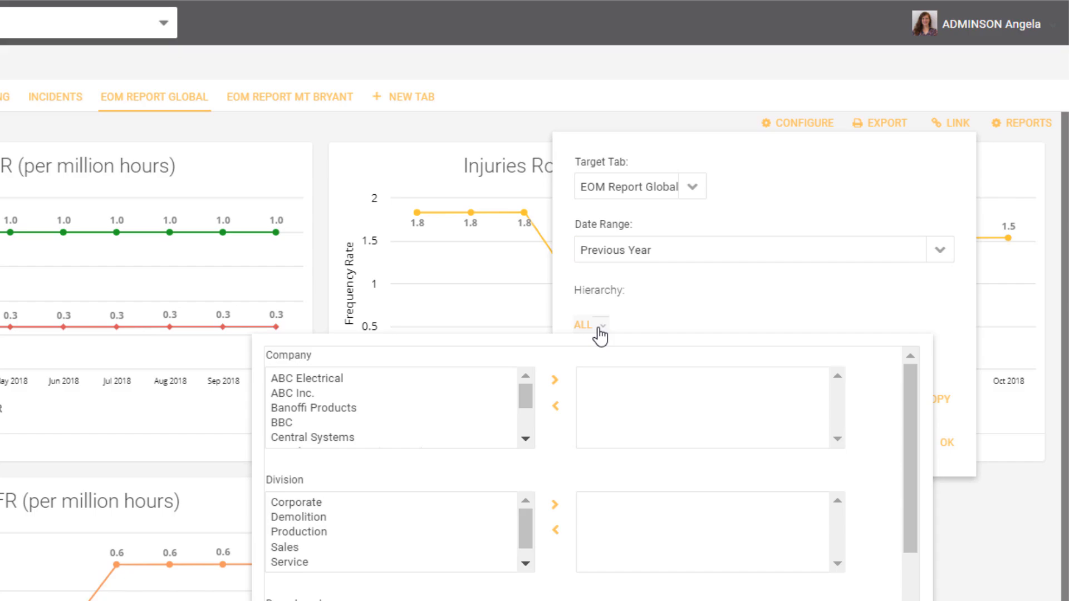
left_click(600, 334)
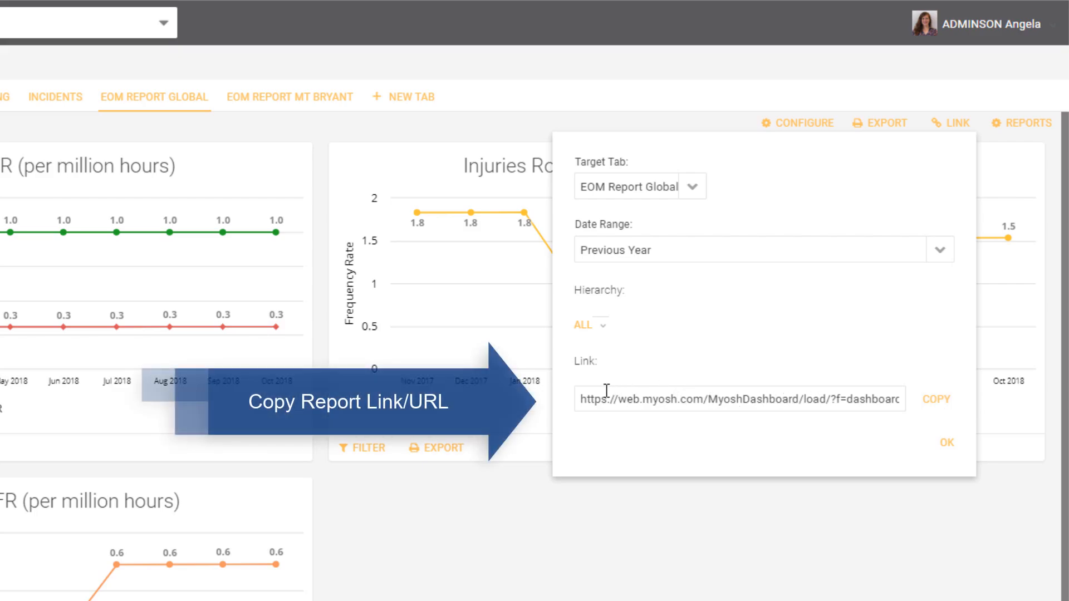
left_click(937, 403)
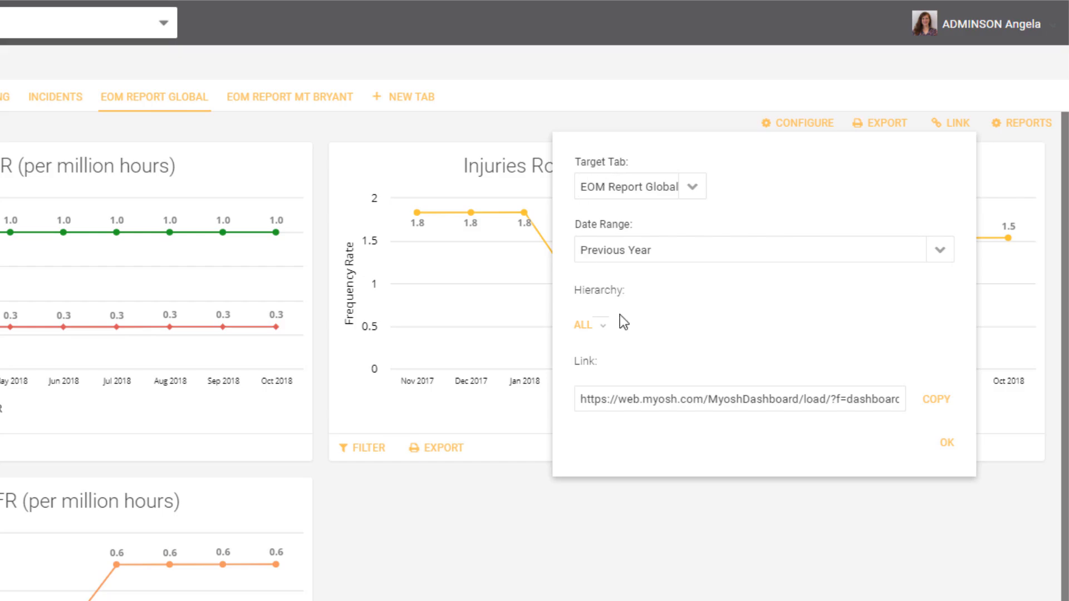
left_click(947, 443)
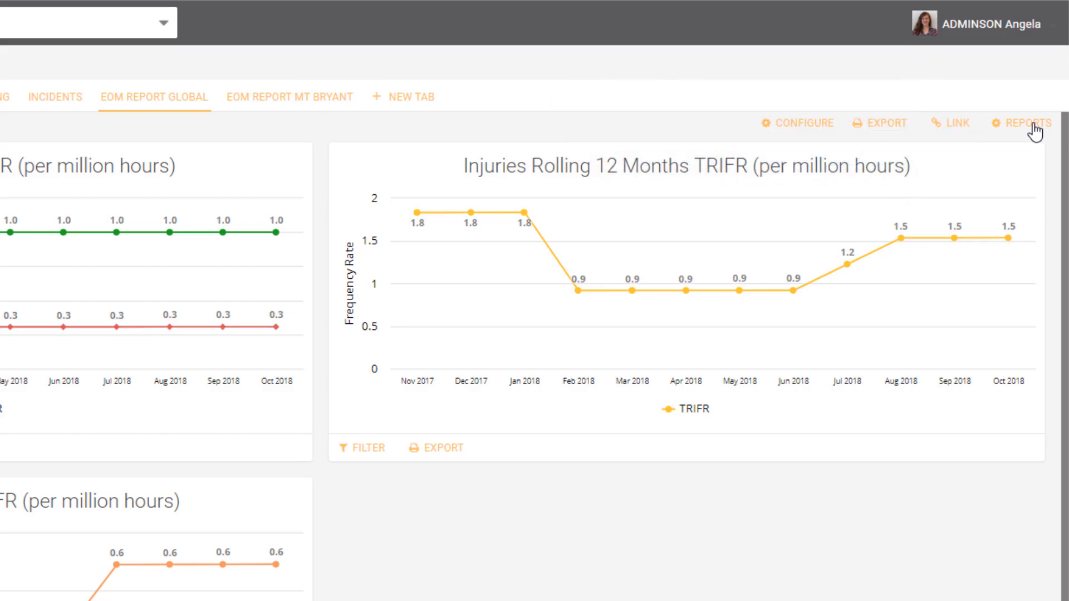
- Create a new scheduled report named "Annual report" with the subject "Details", and fill in the recipient's email
left_click(1033, 126)
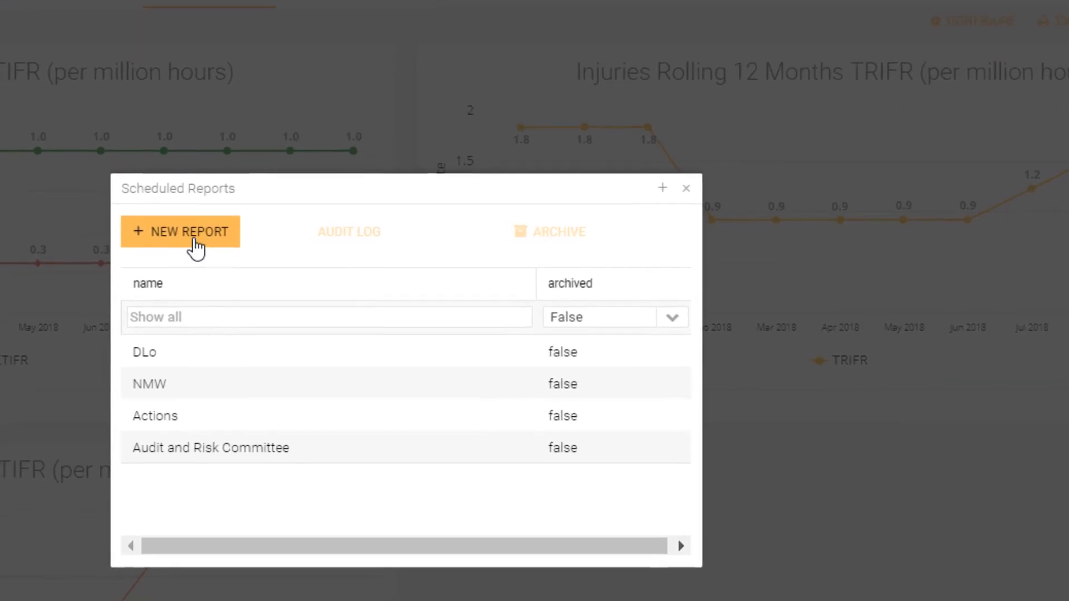
left_click(195, 245)
left_click(425, 106)
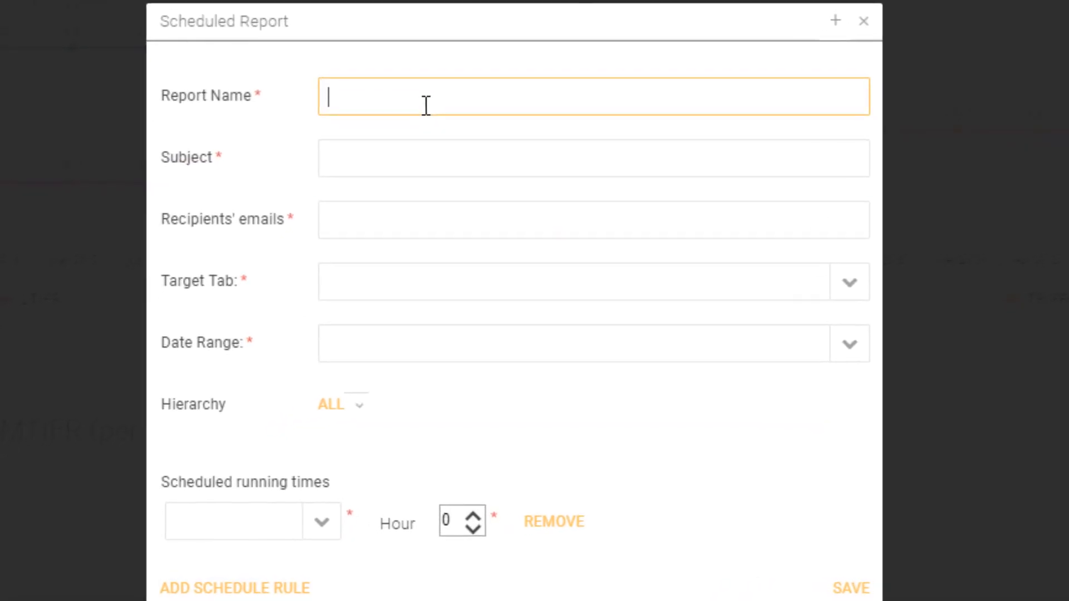
type("Annual report")
left_click(415, 160)
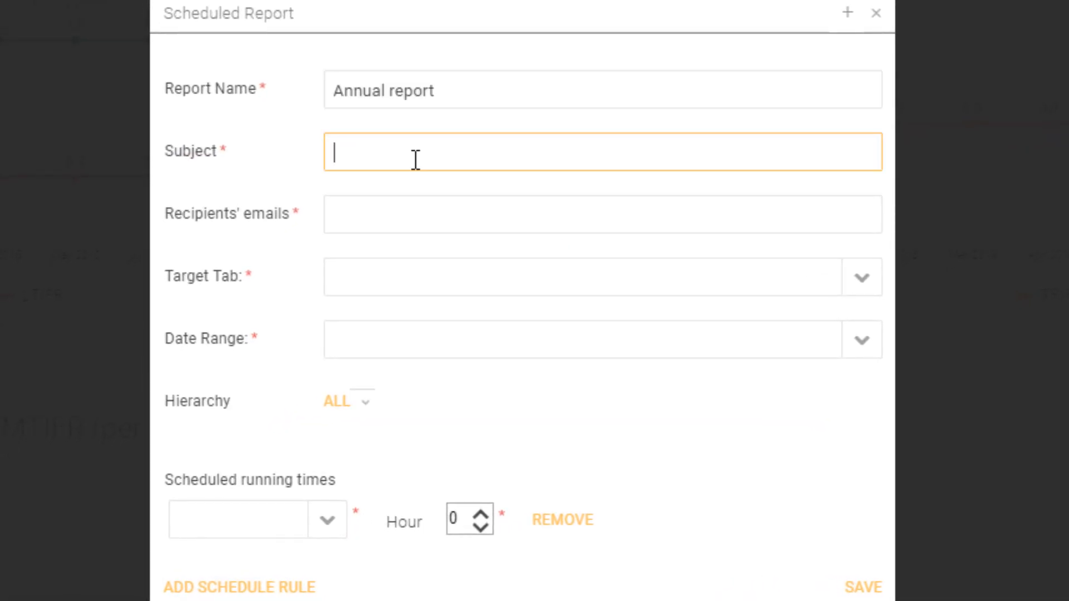
type("Details")
left_click(393, 216)
key("ctrl+v")
- Set the scheduled report's target tab to EOM Report Global and its date range to Previous Year
left_click(864, 291)
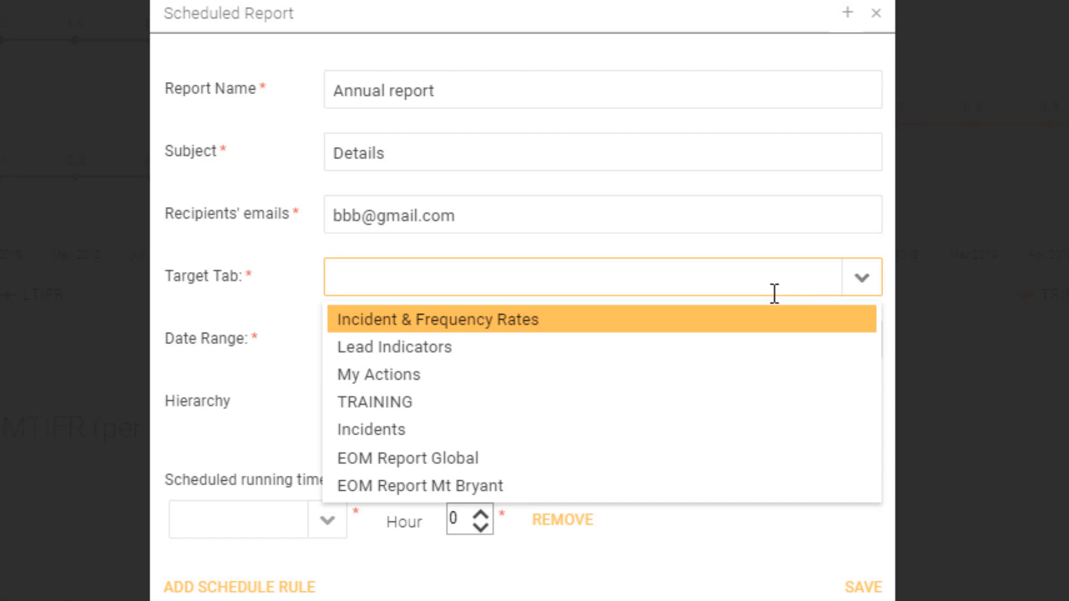
left_click(462, 458)
left_click(862, 342)
left_click(412, 547)
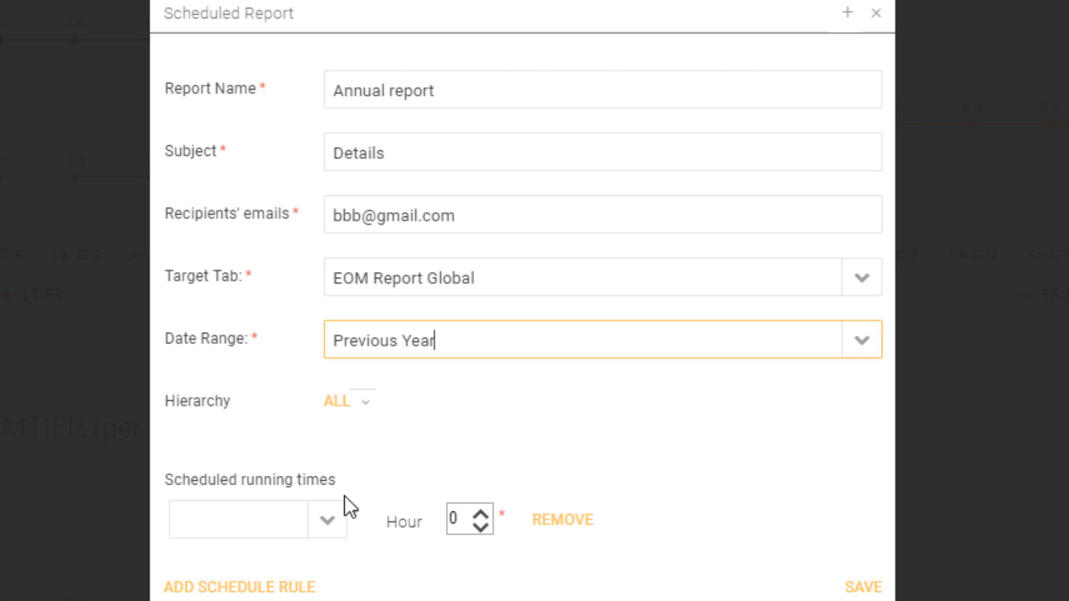
- Schedule the report to run yearly in July on day 4 of the month
left_click(330, 525)
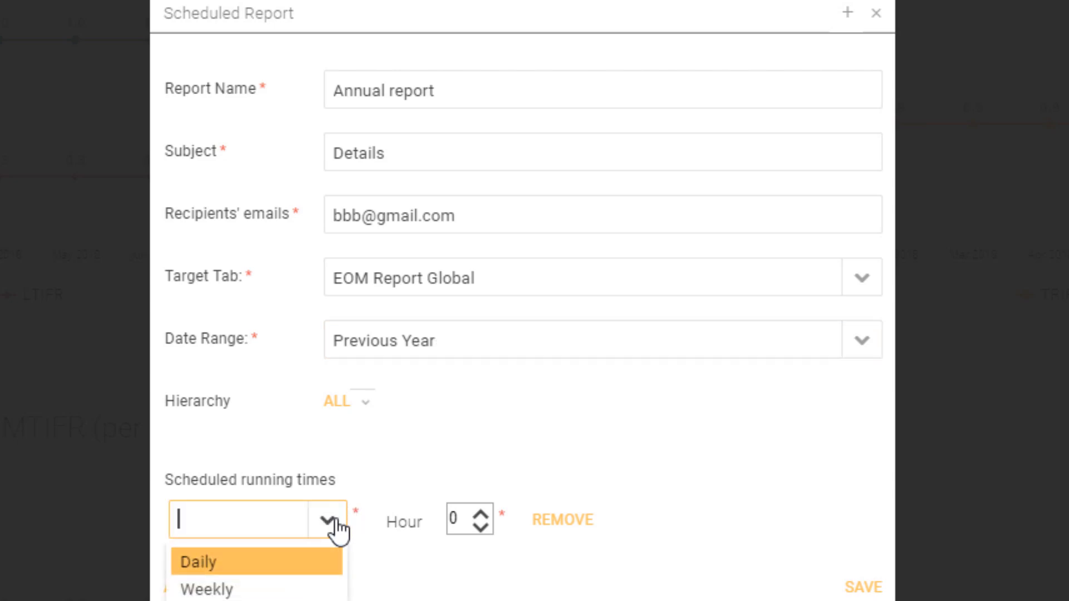
left_click(301, 600)
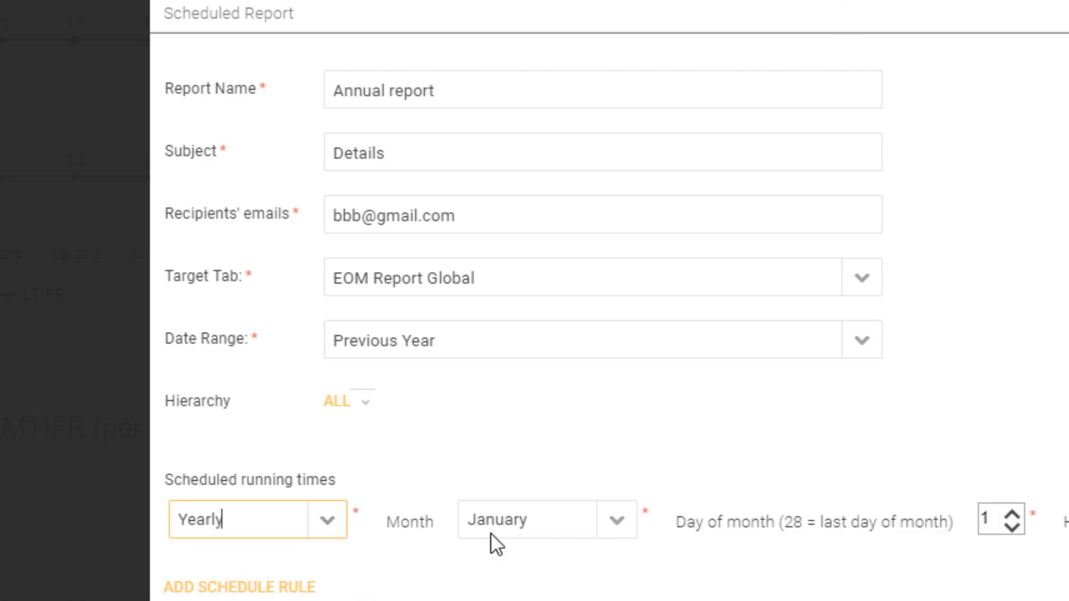
left_click(616, 524)
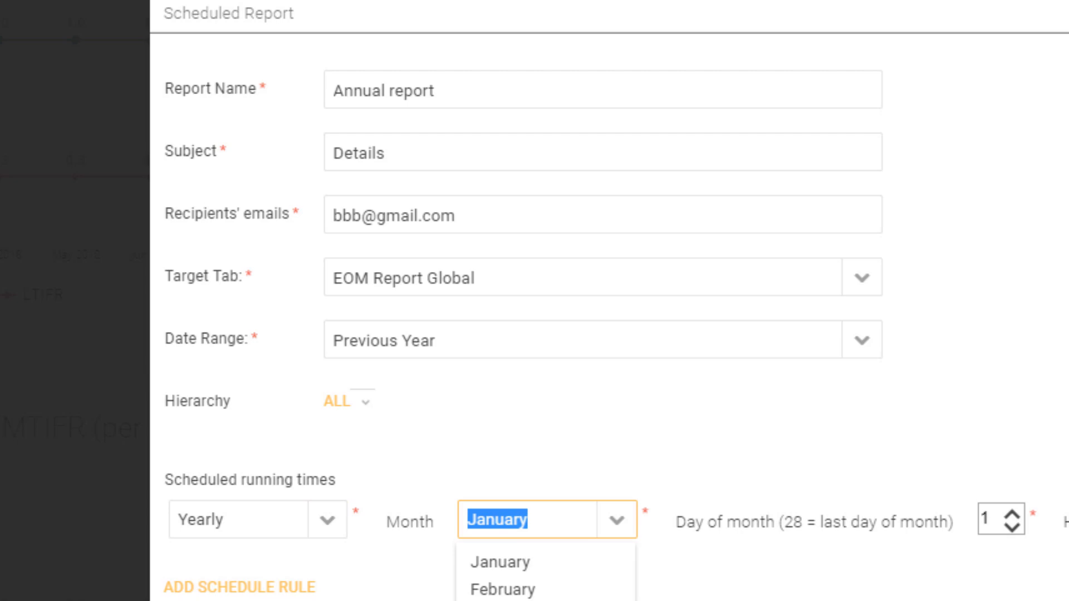
type("July")
scroll(1012, 515, "up", 3)
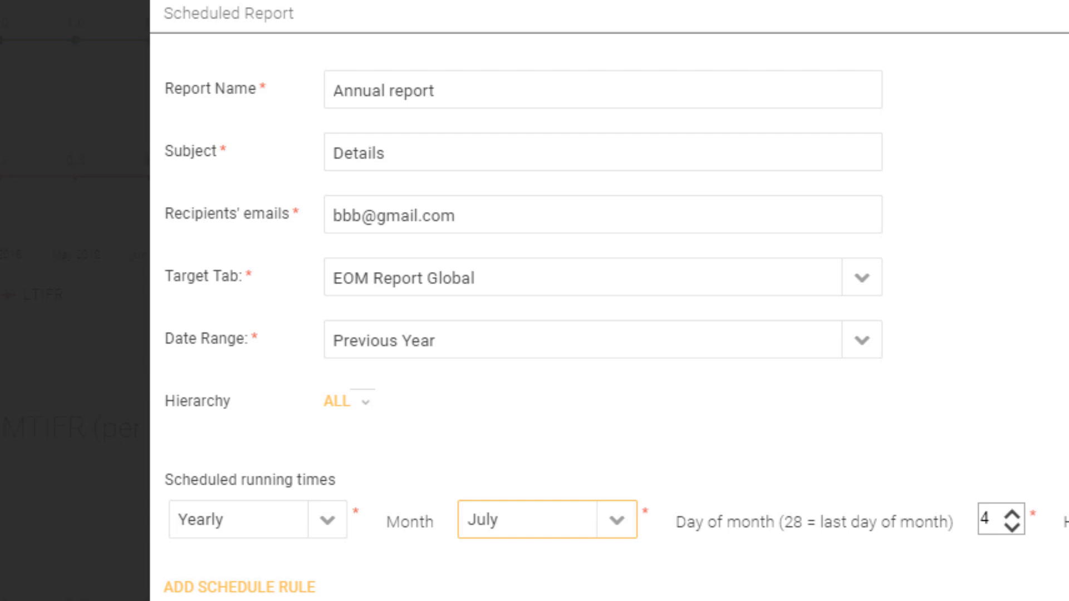
- Add a second schedule rule that runs the report yearly in December on day 25 of the month
left_click(243, 590)
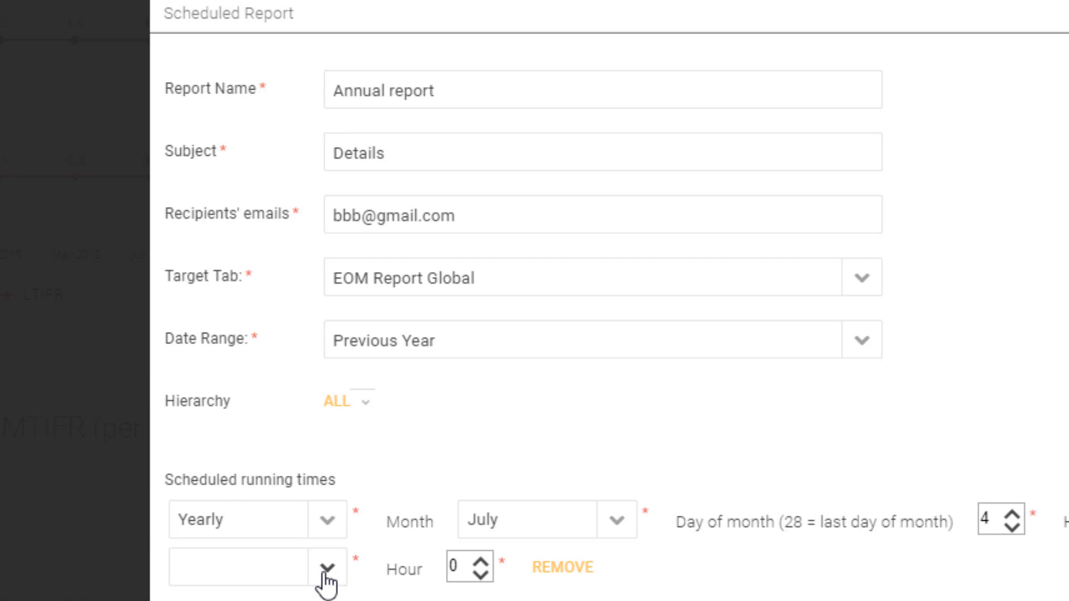
left_click(178, 518)
left_click(490, 519)
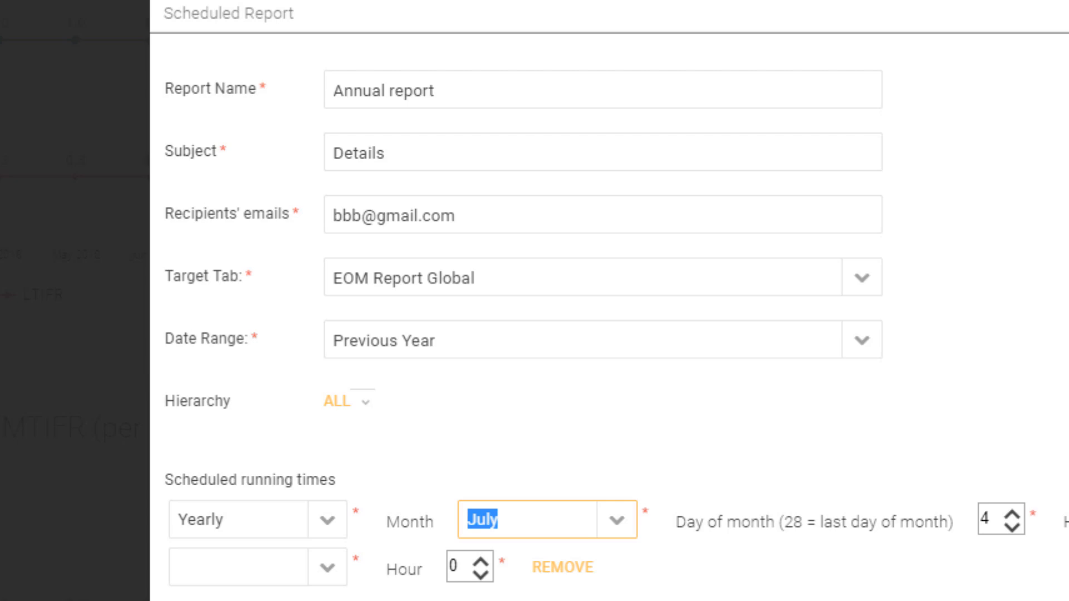
left_click(328, 568)
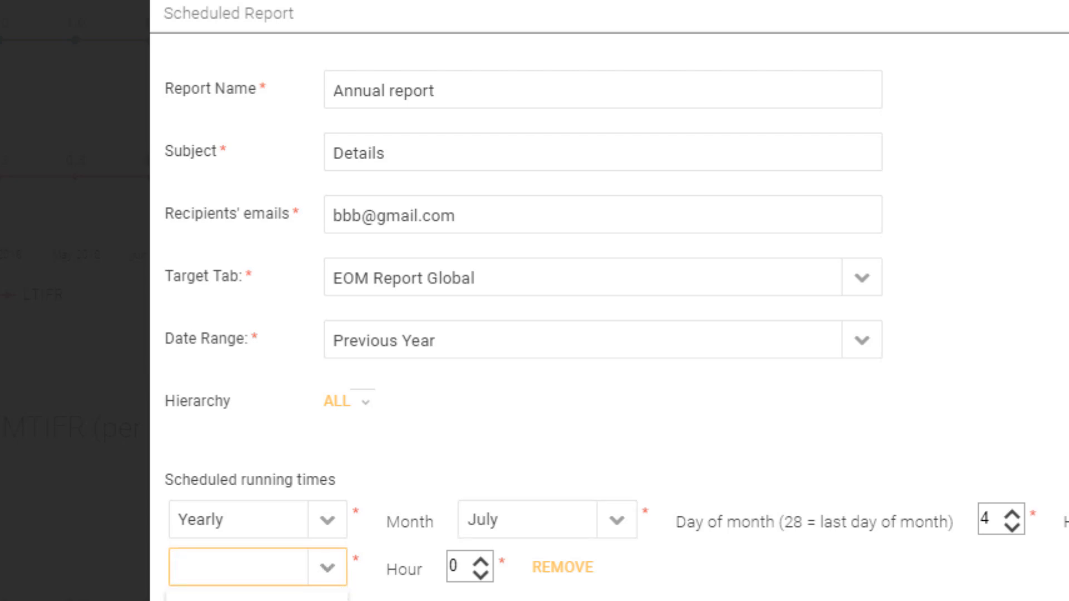
type("Yearly")
key("Return")
left_click(622, 576)
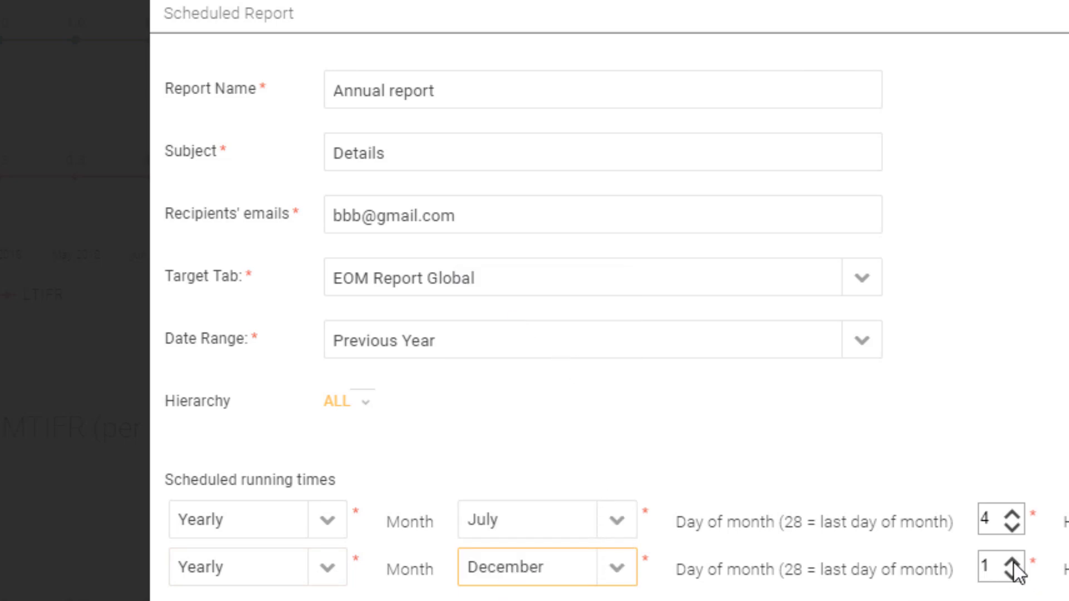
double_click(977, 563)
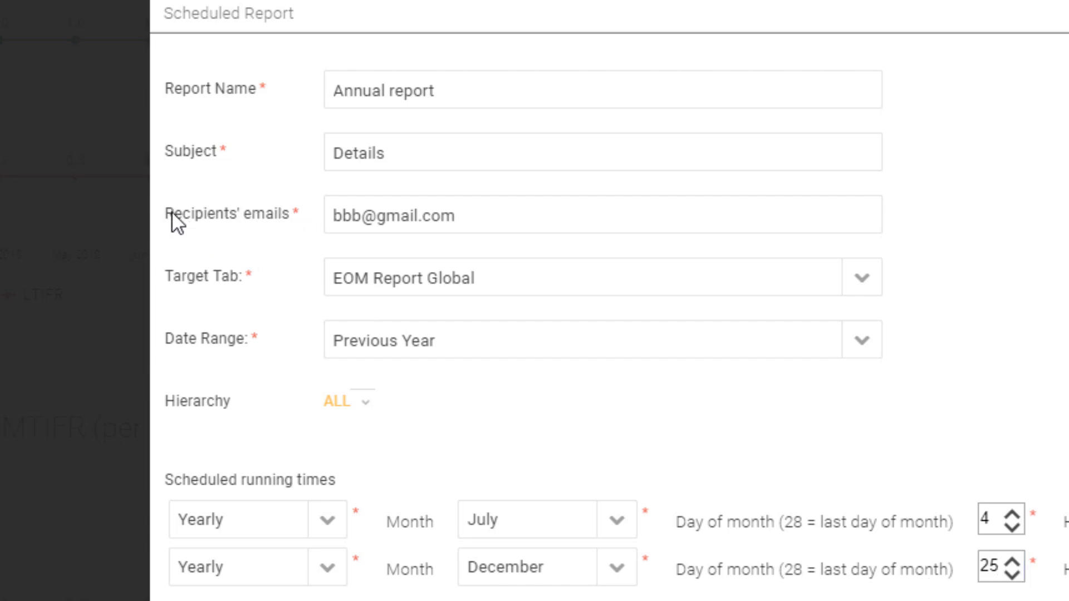
left_click_drag(167, 214, 290, 211)
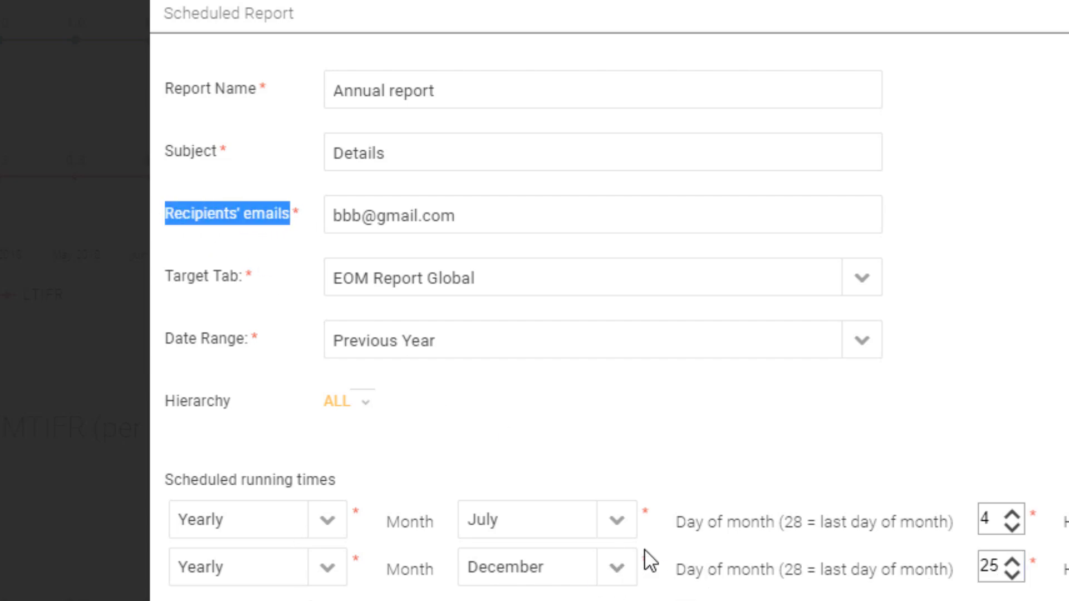